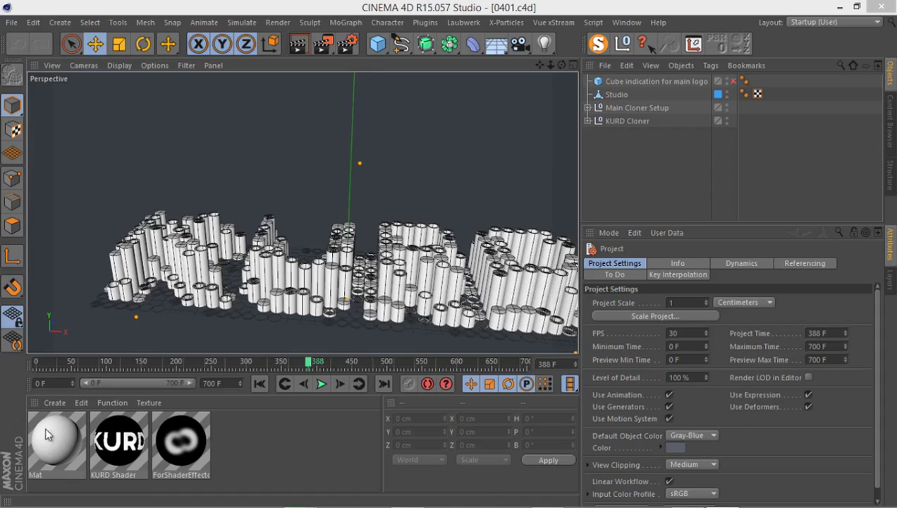
# Rename the Mat material to 'Test material for kurd cloner' and close its editor
pyautogui.doubleClick(47, 462)
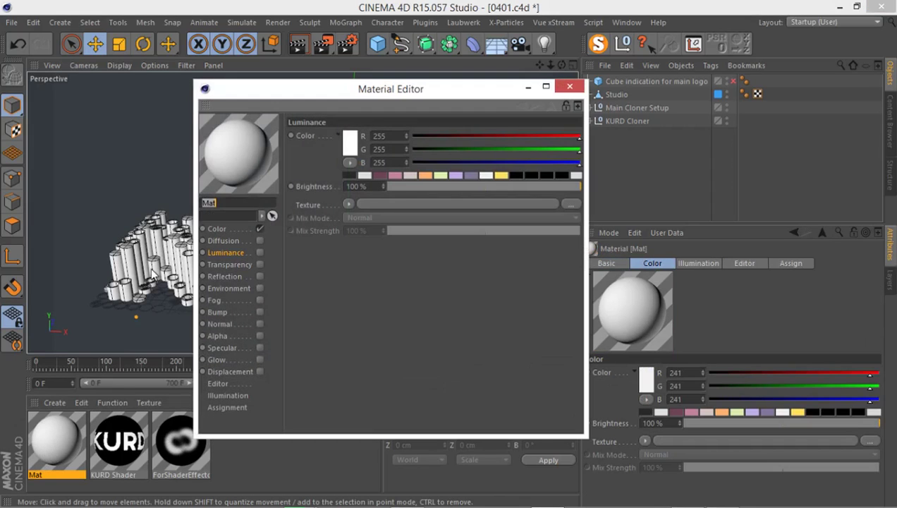
pyautogui.click(169, 250)
pyautogui.press('t')
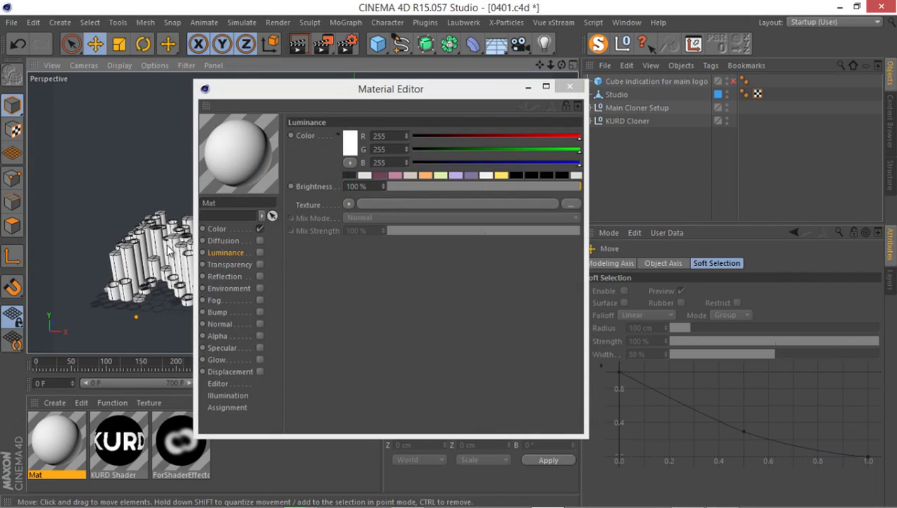
pyautogui.press('space')
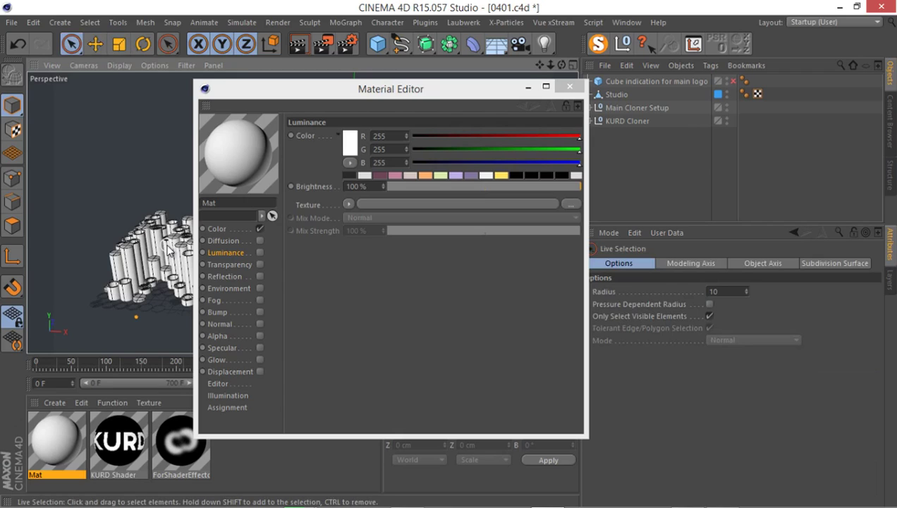
pyautogui.click(227, 200)
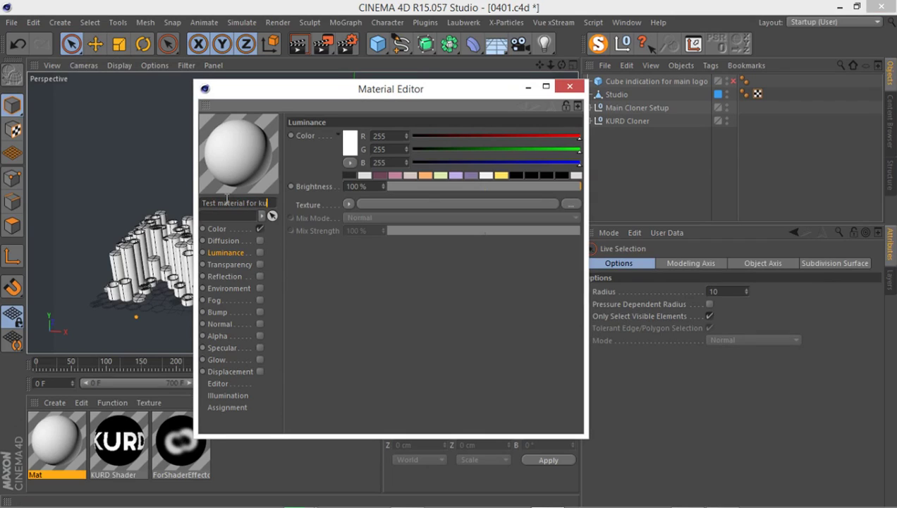
pyautogui.write('Test material for kurd clone')
pyautogui.write('rd cloner')
pyautogui.press('Return')
pyautogui.click(216, 229)
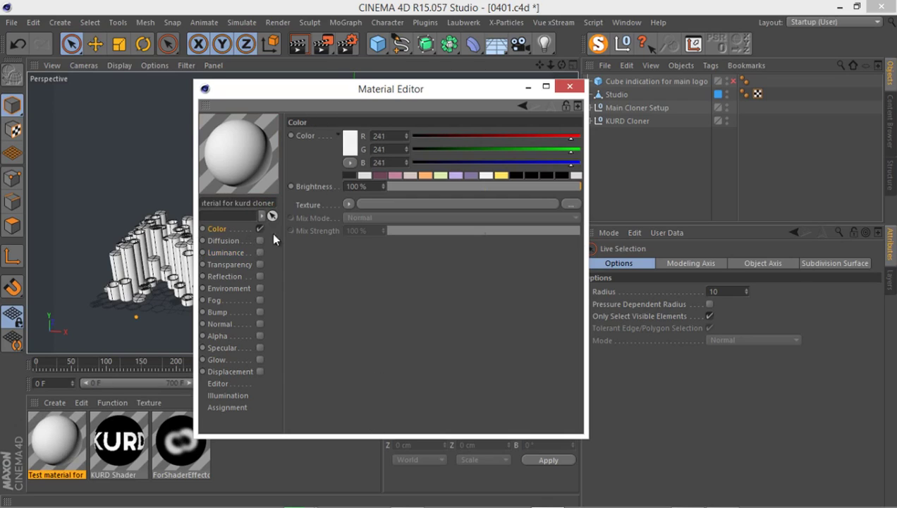
pyautogui.click(572, 87)
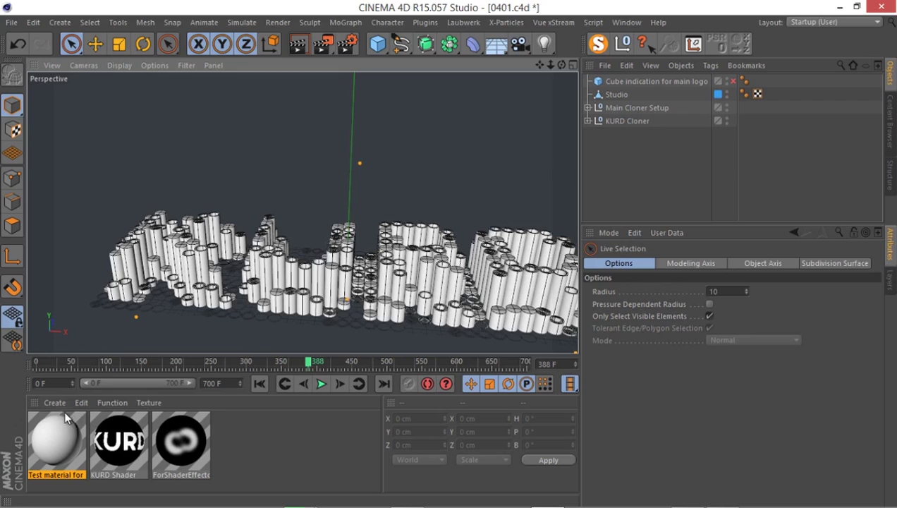
# Create a new default material, expand Main Cloner Setup, and open the new Mat for editing
pyautogui.doubleClick(261, 443)
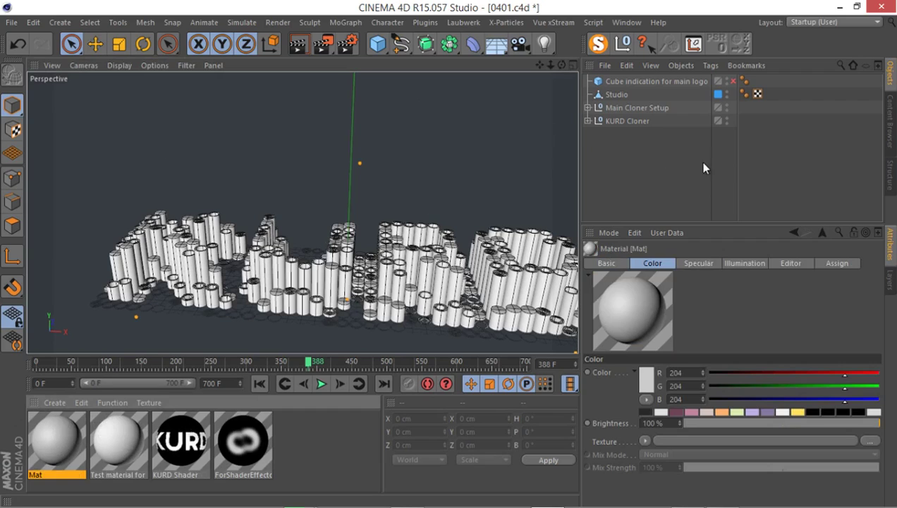
pyautogui.click(594, 108)
pyautogui.click(587, 108)
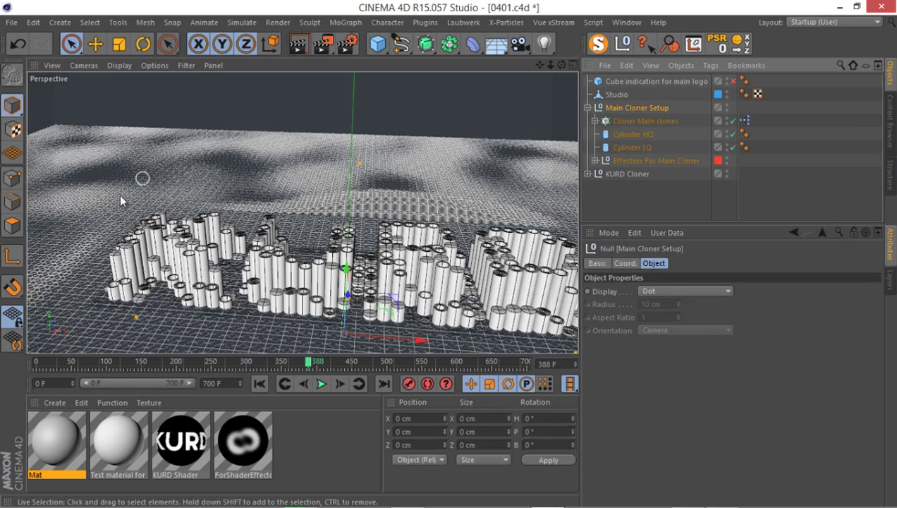
pyautogui.doubleClick(50, 437)
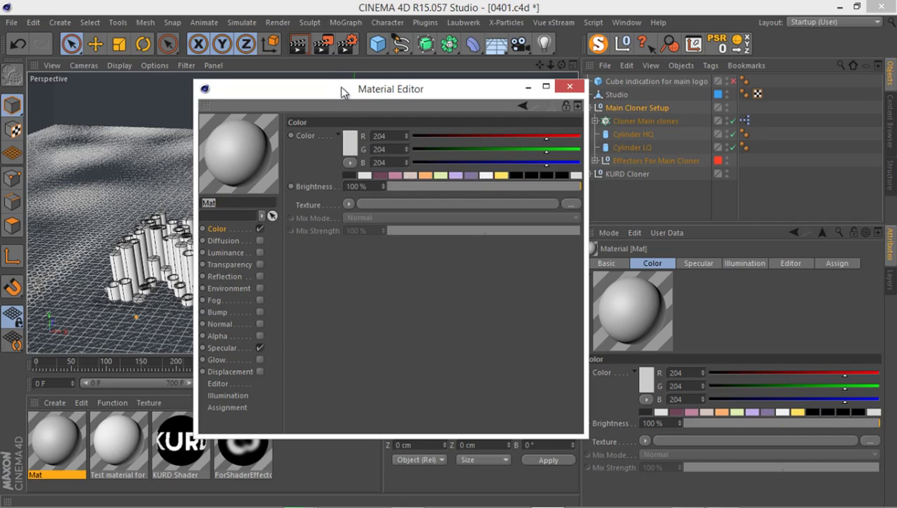
# Make Mat dark grey (RGB 41) with specular turned off
pyautogui.moveTo(343, 90); pyautogui.dragTo(385, 106)
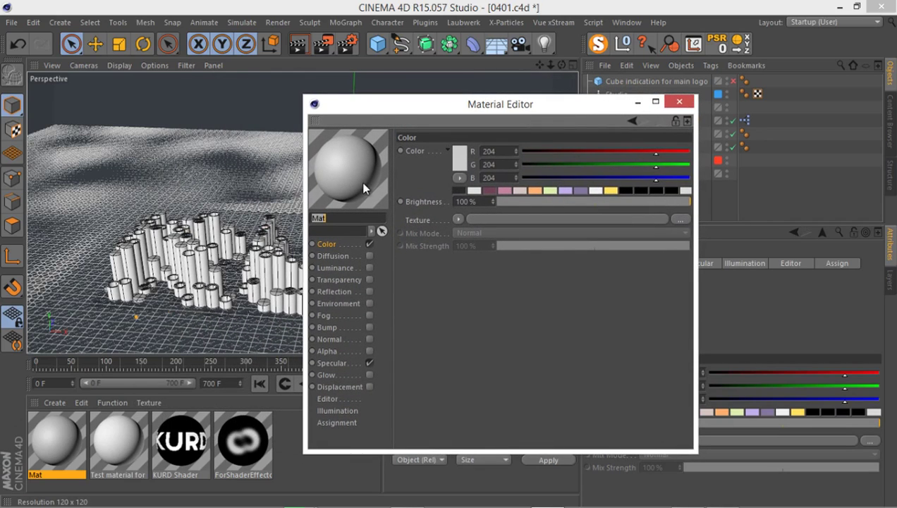
pyautogui.click(454, 191)
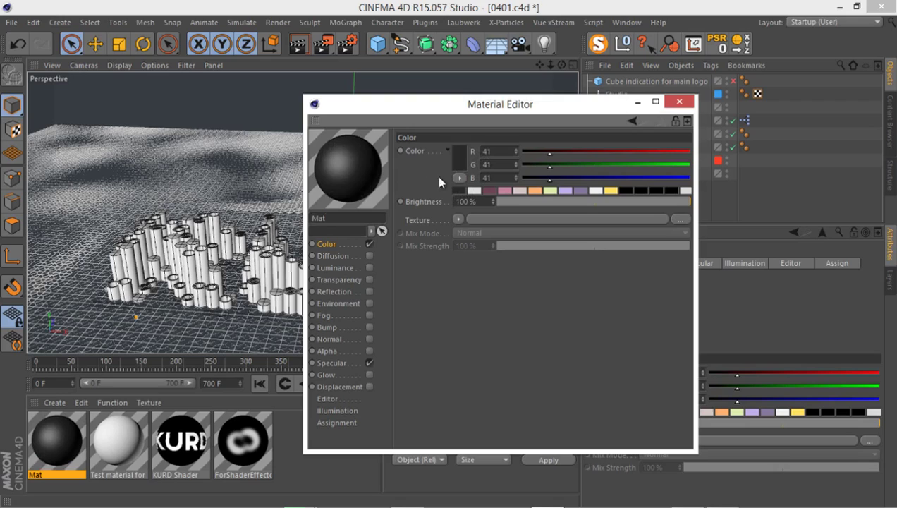
pyautogui.click(369, 362)
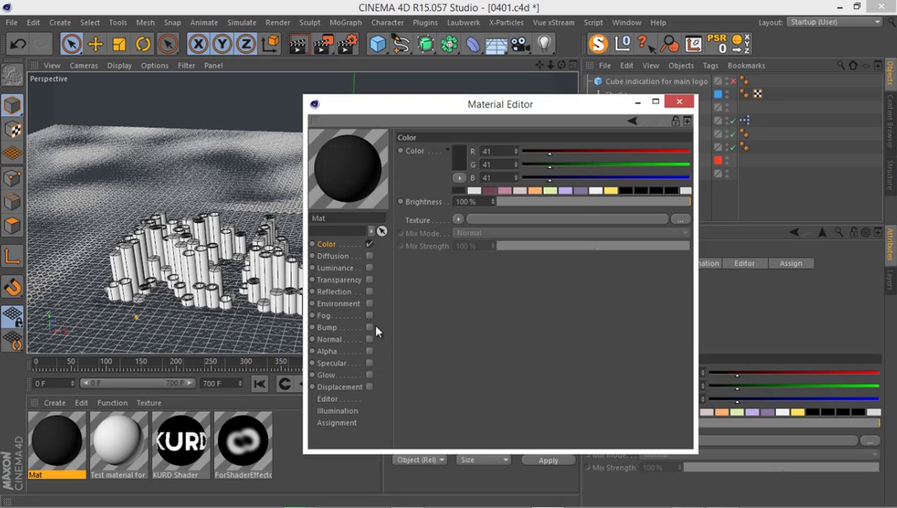
pyautogui.click(679, 103)
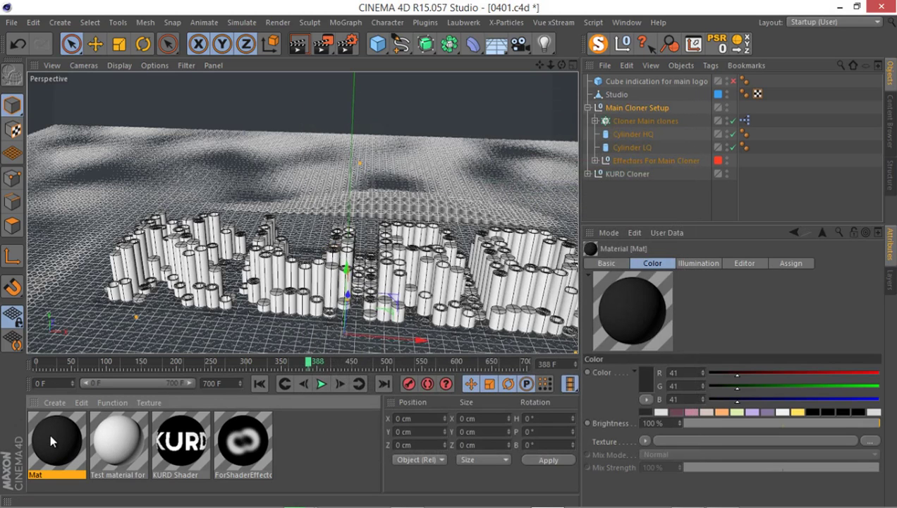
# Apply Mat to the Studio object and the Cloner Main clones
pyautogui.moveTo(39, 461); pyautogui.dragTo(614, 98)
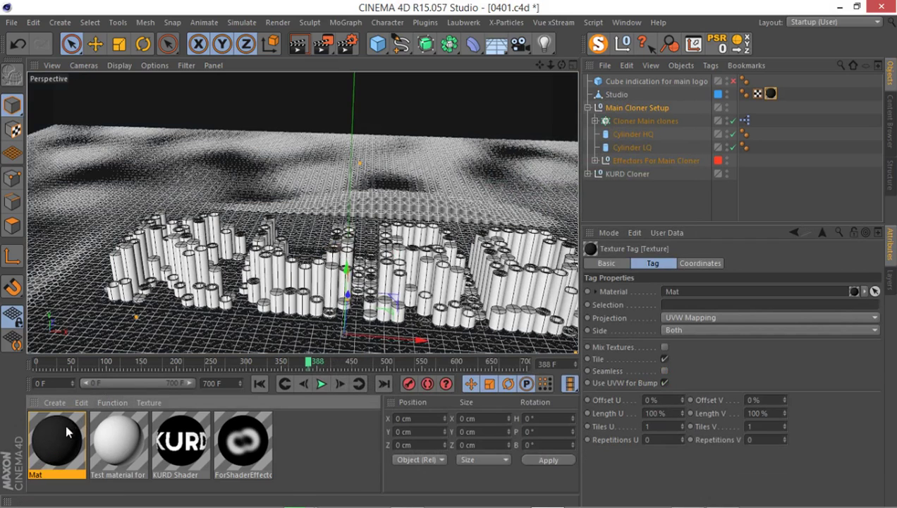
pyautogui.moveTo(71, 429); pyautogui.dragTo(647, 197)
pyautogui.moveTo(635, 120); pyautogui.dragTo(635, 120)
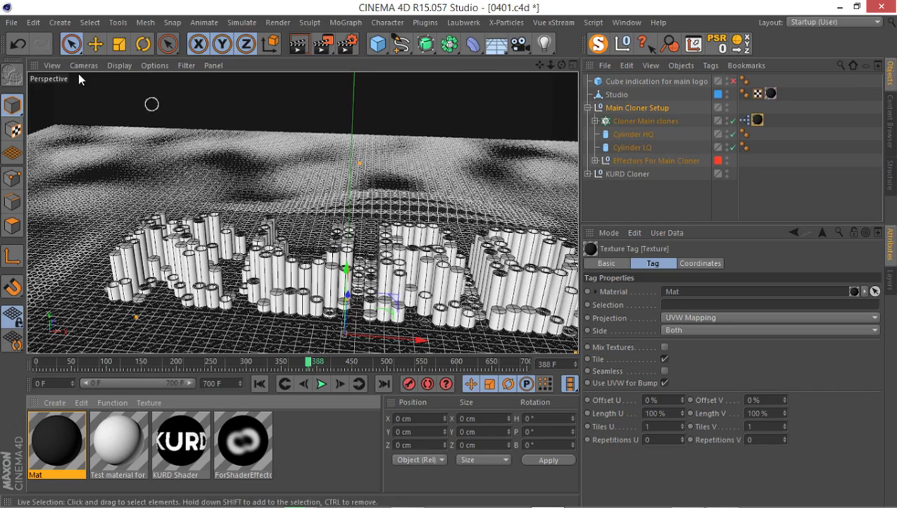
# Switch the viewport to Quick Shading, collapse Main Cloner Setup, and add a Sky object
pyautogui.click(119, 64)
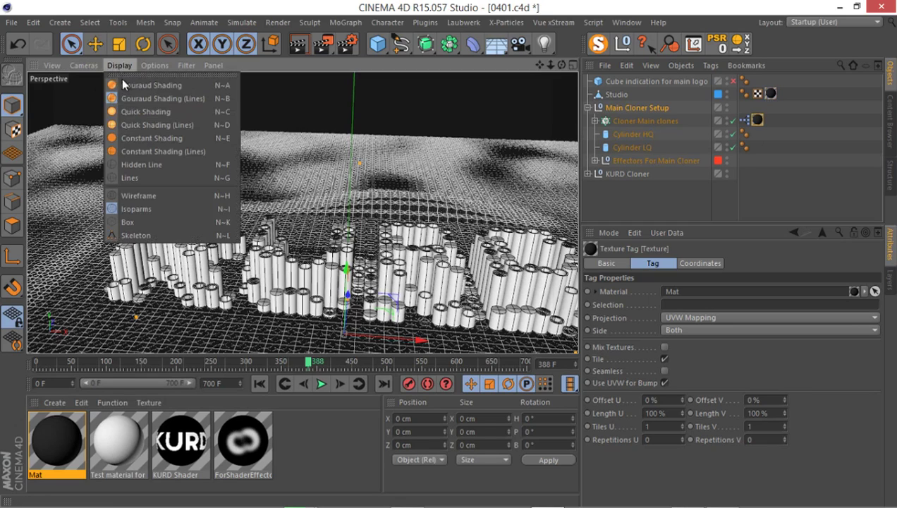
pyautogui.click(158, 112)
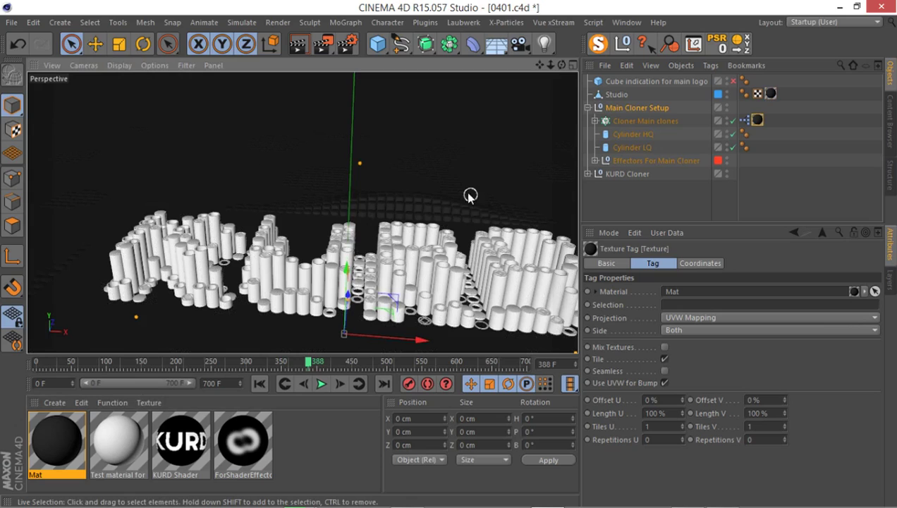
pyautogui.click(587, 107)
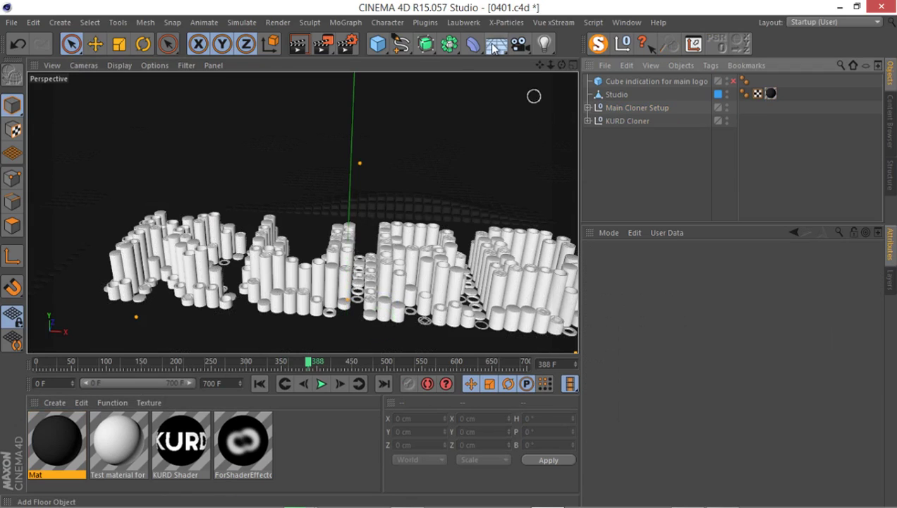
pyautogui.moveTo(495, 47); pyautogui.dragTo(543, 83)
# Load HDRI 025 from the Content Browser's Prime HDRI materials into the scene
pyautogui.click(626, 22)
pyautogui.click(652, 91)
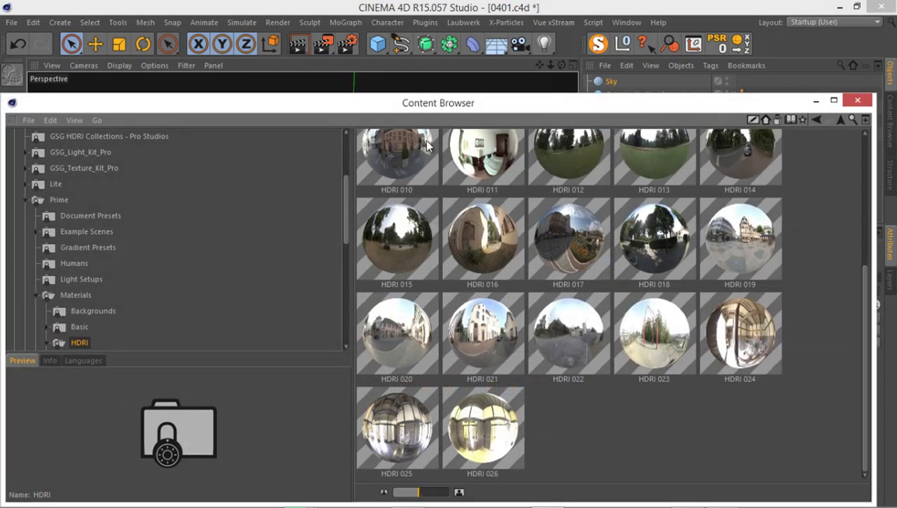
pyautogui.moveTo(415, 106); pyautogui.dragTo(411, 61)
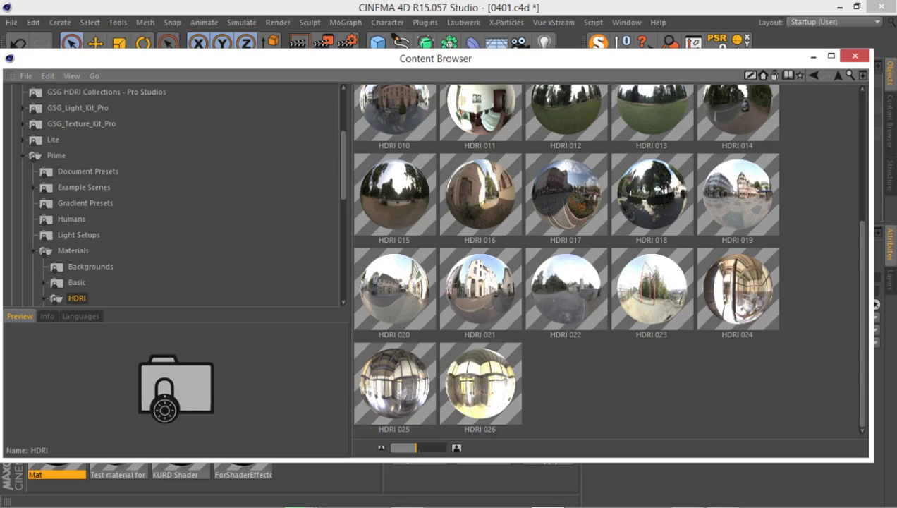
pyautogui.doubleClick(393, 380)
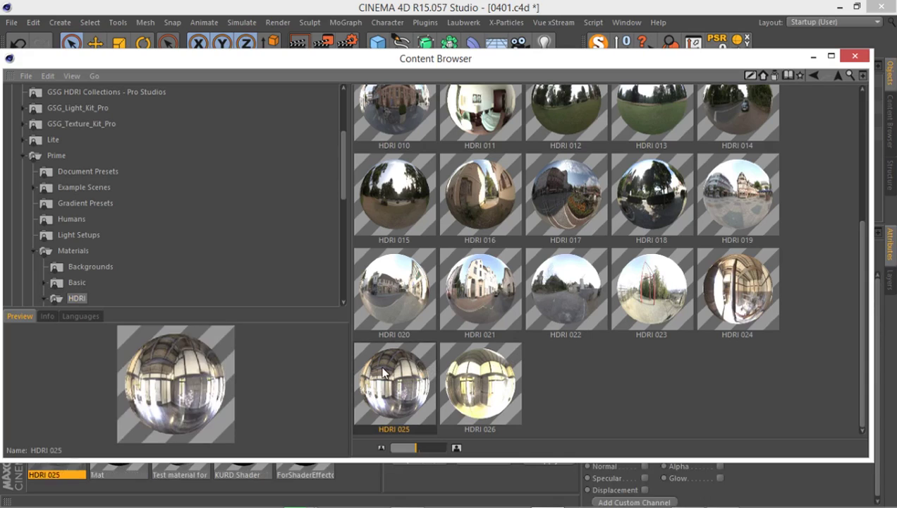
pyautogui.click(855, 56)
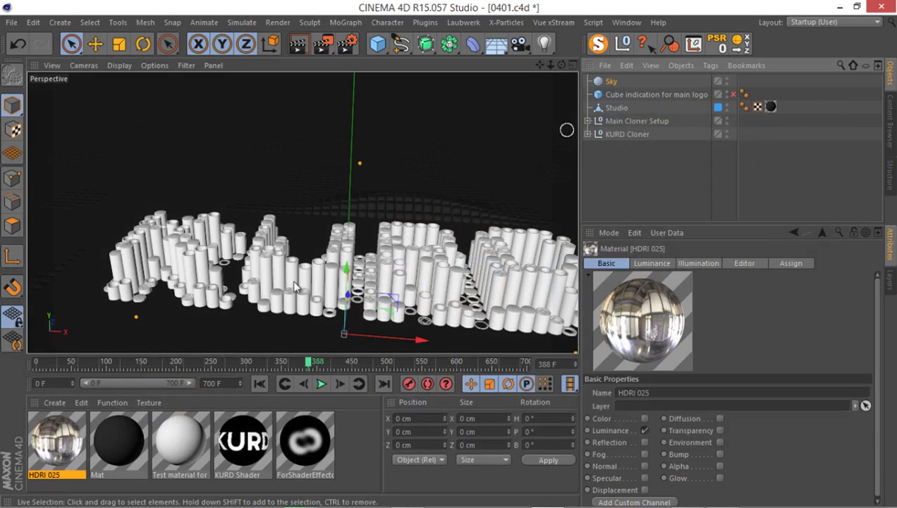
# Apply HDRI 025 to the Sky object and open the material for editing
pyautogui.click(58, 438)
pyautogui.moveTo(59, 438); pyautogui.dragTo(610, 82)
pyautogui.doubleClick(57, 441)
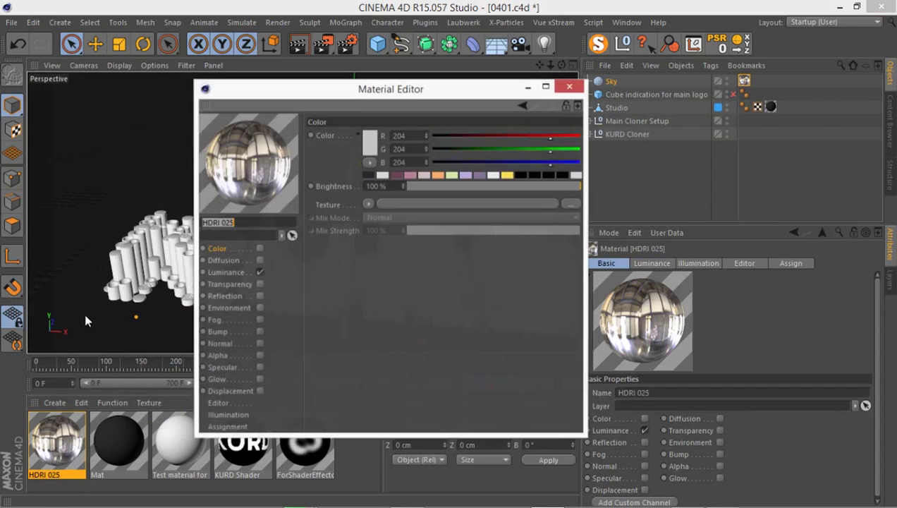
# Set the luminance texture's saturation to -100% and contrast to 6%
pyautogui.click(254, 271)
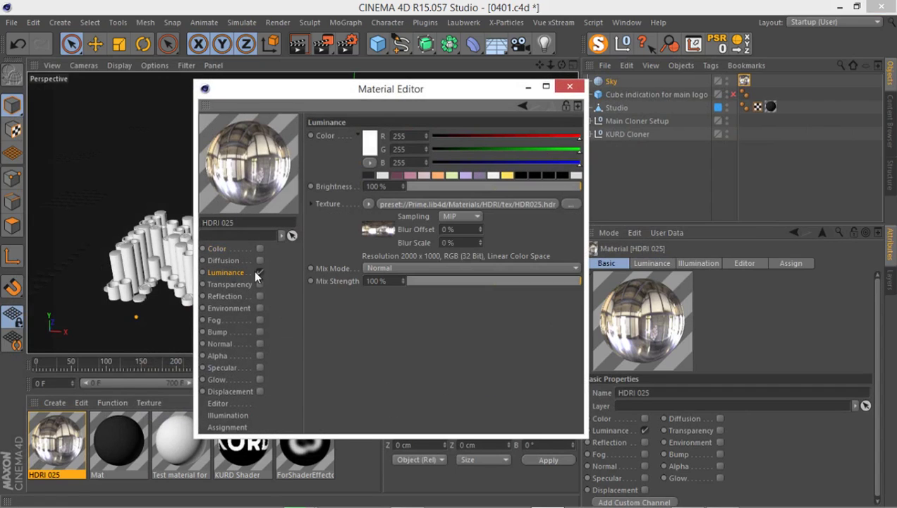
pyautogui.click(368, 204)
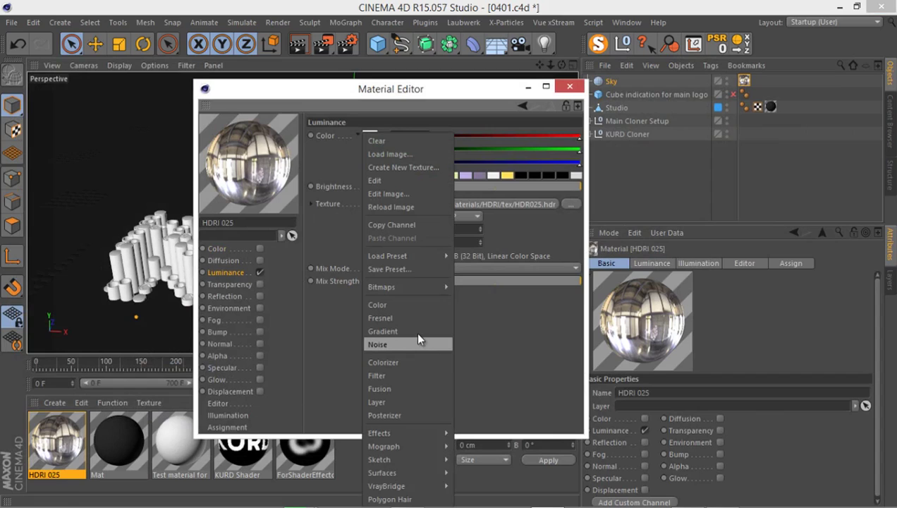
pyautogui.click(392, 354)
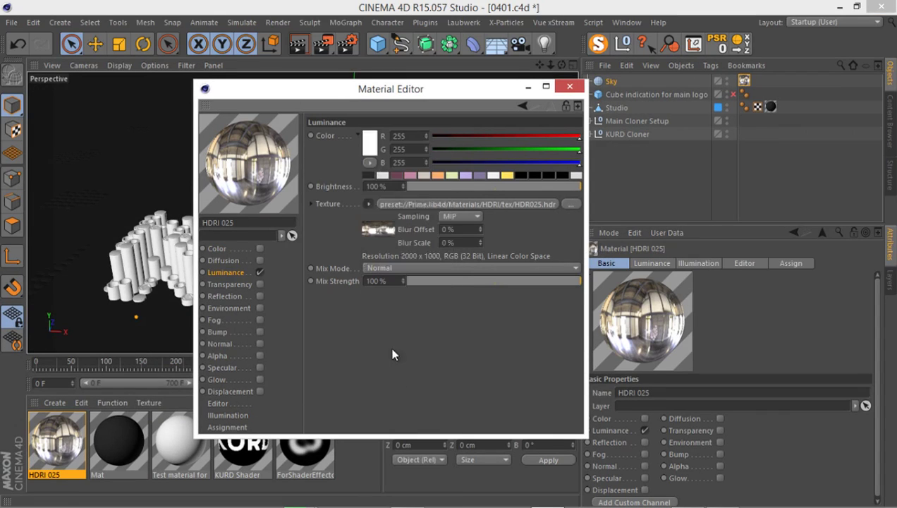
pyautogui.click(369, 225)
pyautogui.moveTo(451, 310); pyautogui.dragTo(394, 310)
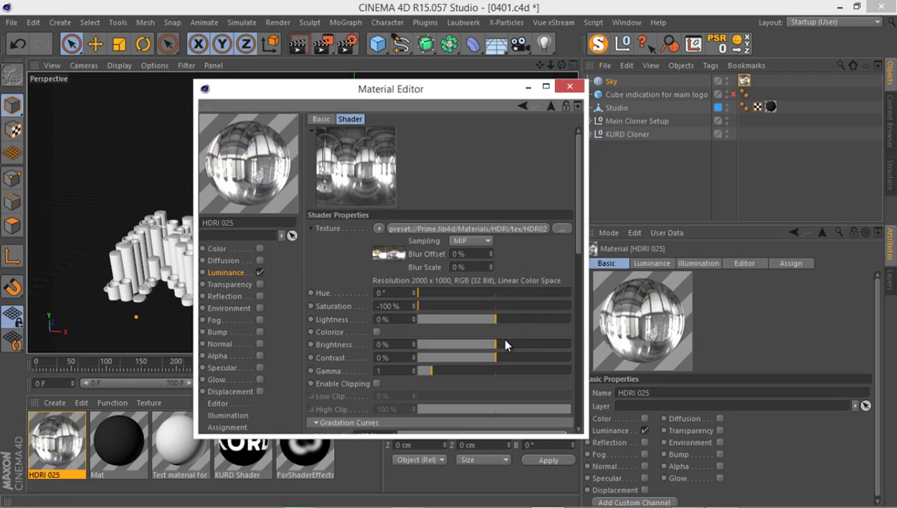
pyautogui.moveTo(493, 360)
pyautogui.mouseDown()
pyautogui.moveTo(512, 358)
pyautogui.moveTo(501, 362)
pyautogui.mouseUp()
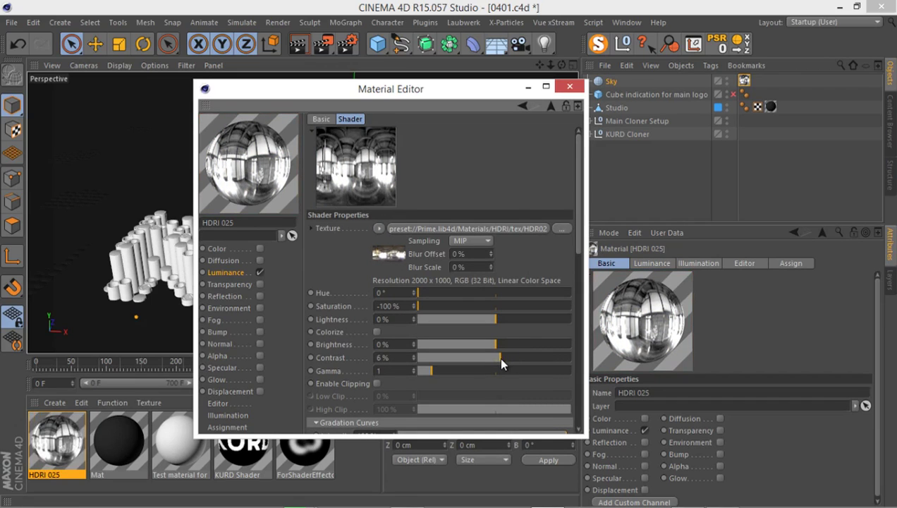
pyautogui.click(570, 86)
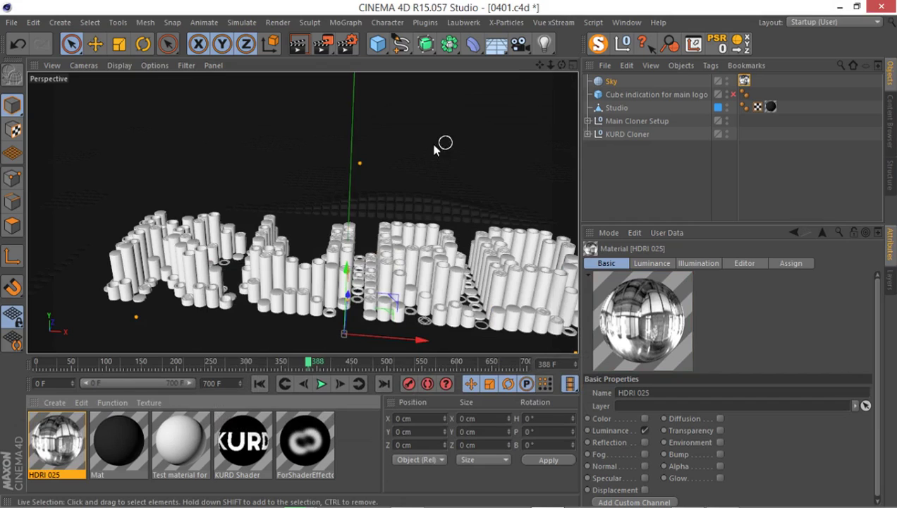
# Add a light with a Sphere area shape
pyautogui.click(543, 45)
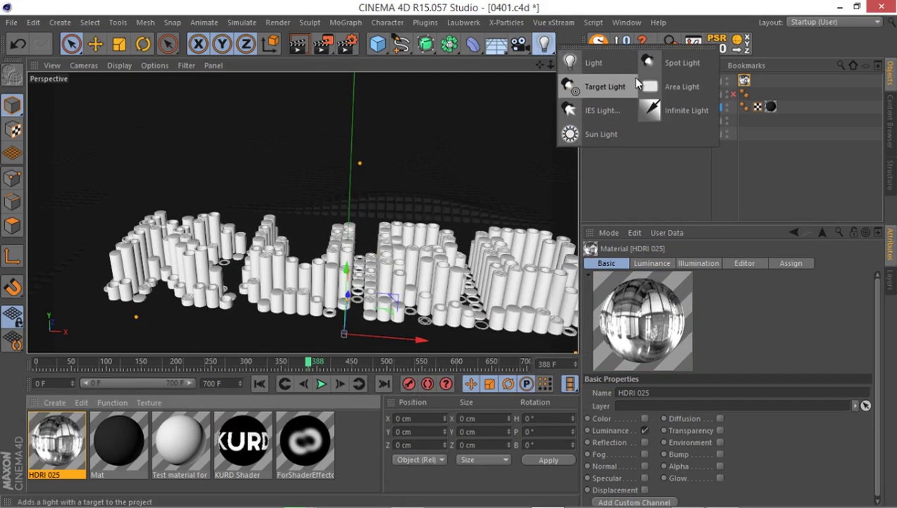
pyautogui.click(588, 63)
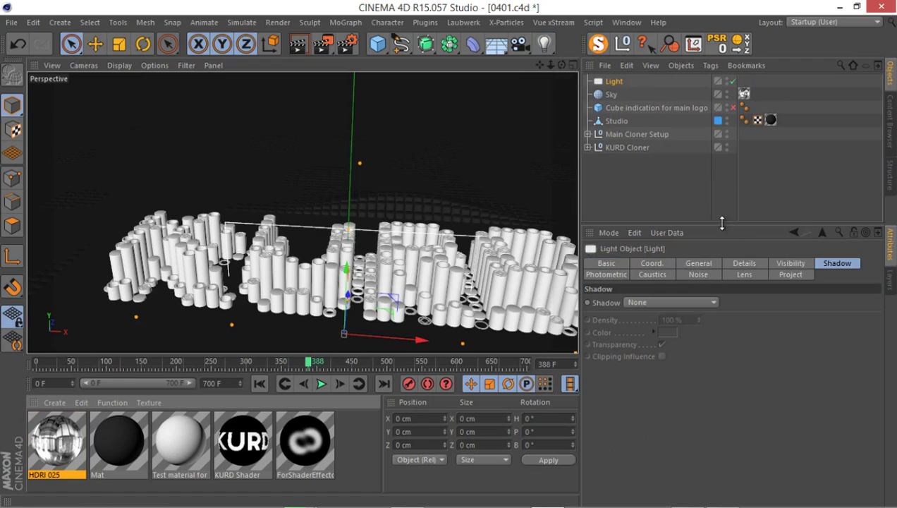
pyautogui.click(745, 262)
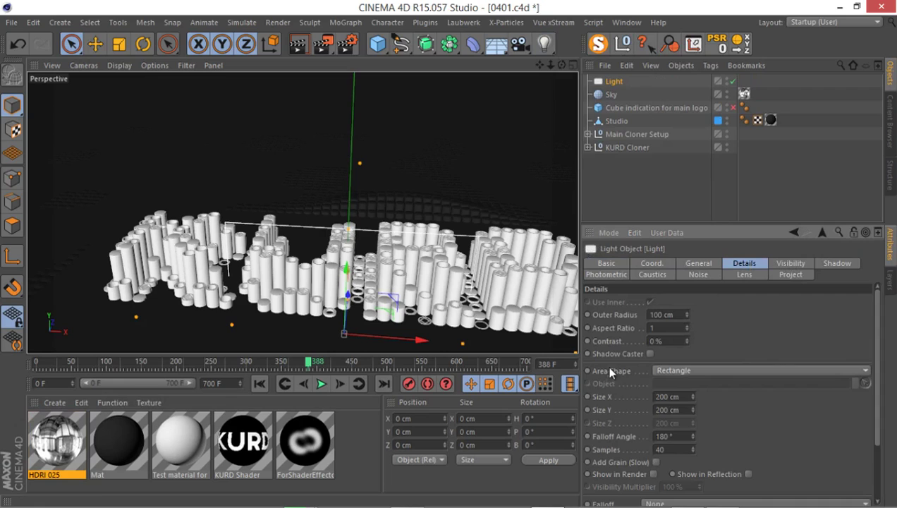
pyautogui.click(695, 371)
pyautogui.click(689, 423)
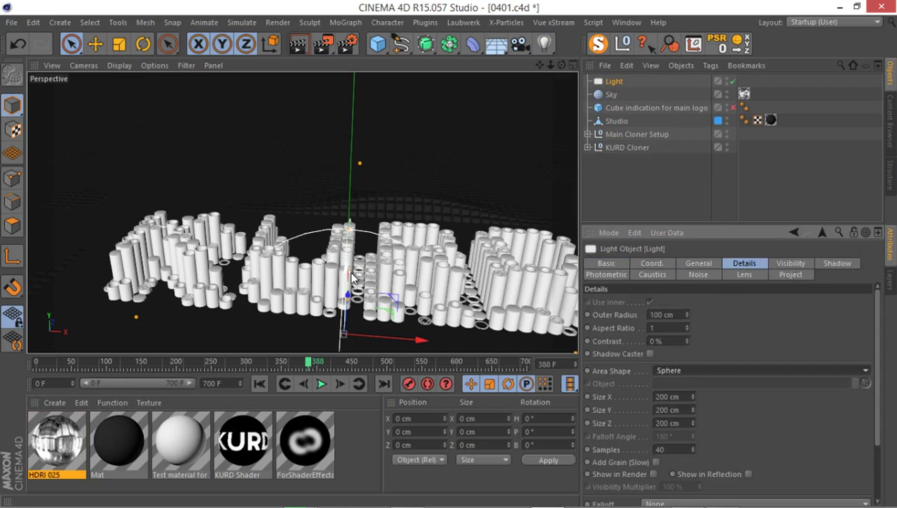
# Raise the light above the KURD logo and lower the viewport level of detail
pyautogui.moveTo(350, 242); pyautogui.dragTo(159, 70)
pyautogui.click(155, 65)
pyautogui.moveTo(170, 84)
pyautogui.click(298, 89)
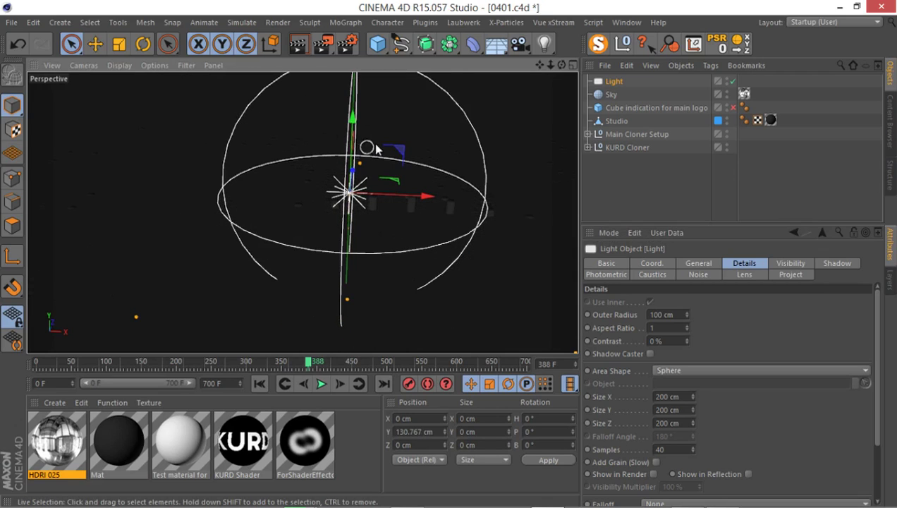
pyautogui.keyDown('alt'); pyautogui.moveTo(365, 148); pyautogui.dragTo(217, 286, button='right'); pyautogui.keyUp('alt')
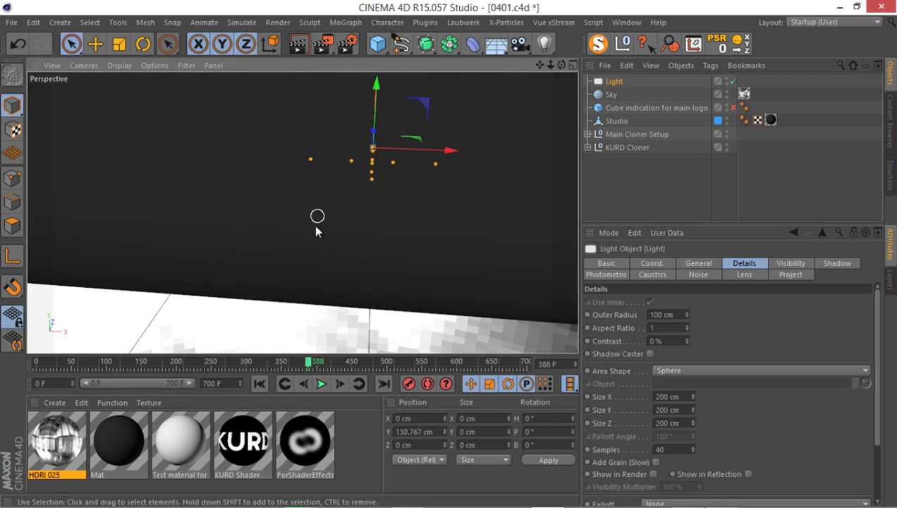
pyautogui.keyDown('alt'); pyautogui.moveTo(316, 213); pyautogui.dragTo(449, 260); pyautogui.keyUp('alt')
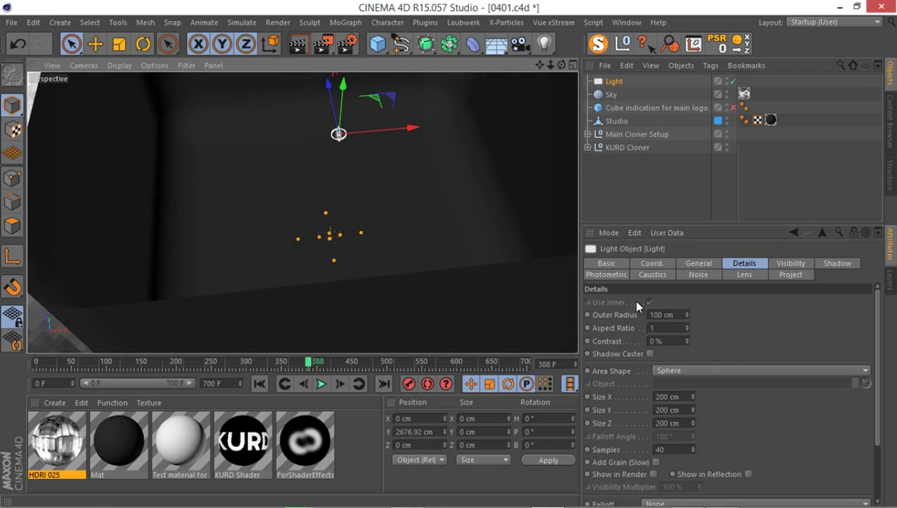
# Set the light's outer radius to about 580 cm and maximize the top view
pyautogui.click(681, 315)
pyautogui.write('500')
pyautogui.press('Return')
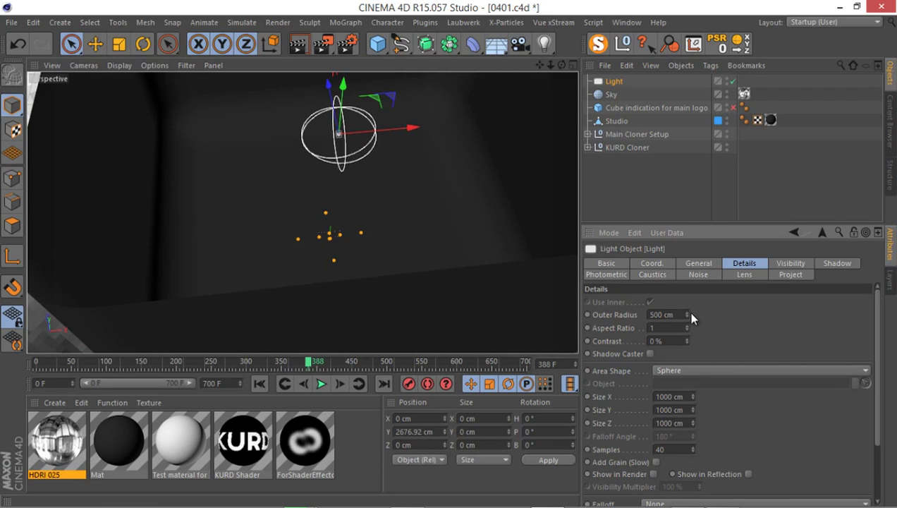
pyautogui.moveTo(684, 311); pyautogui.dragTo(684, 309)
pyautogui.scroll(-4, 759, 381)
pyautogui.press('F5')
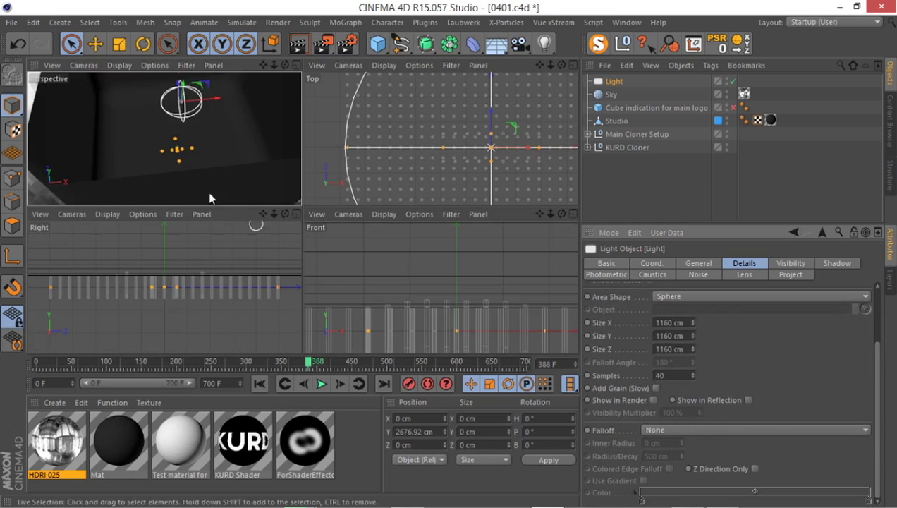
pyautogui.middleClick(425, 164)
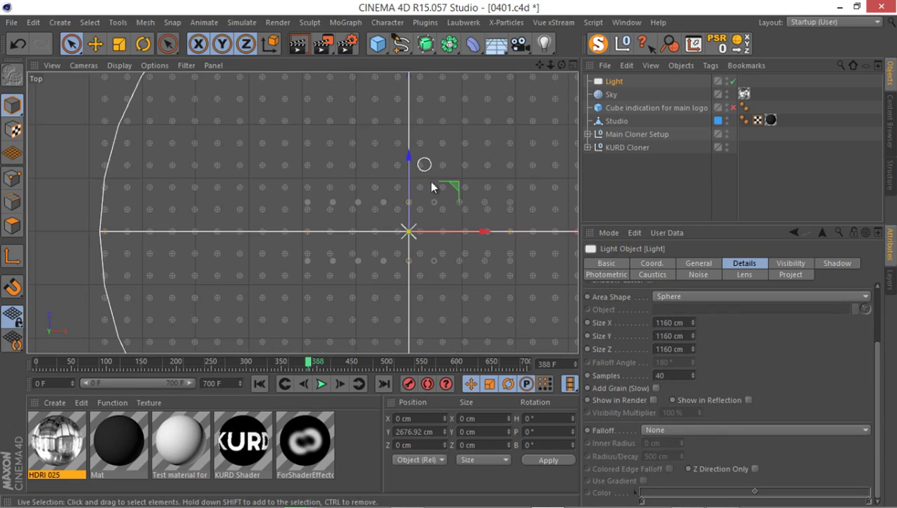
# Set the falloff to Inverse Square Clamped with a radius of about 358 cm
pyautogui.click(709, 430)
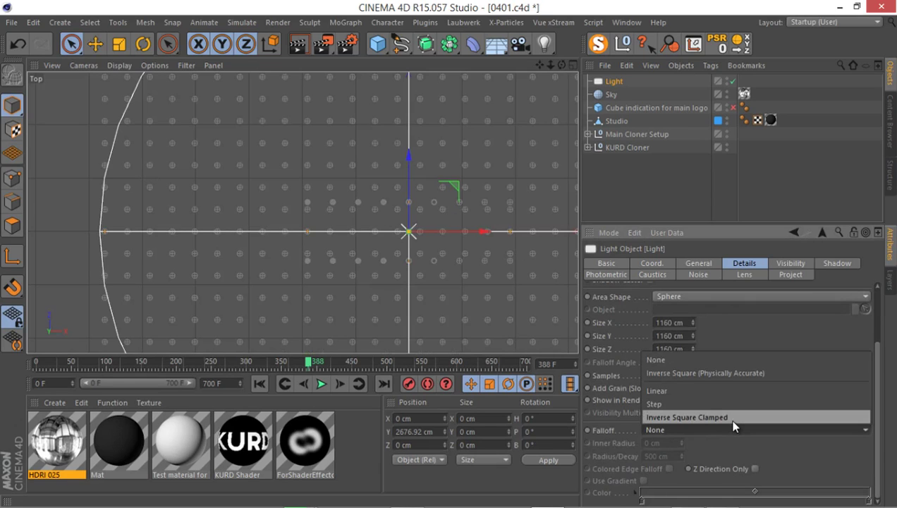
pyautogui.click(732, 417)
pyautogui.scroll(-3, 361, 179)
pyautogui.scroll(-1, 392, 238)
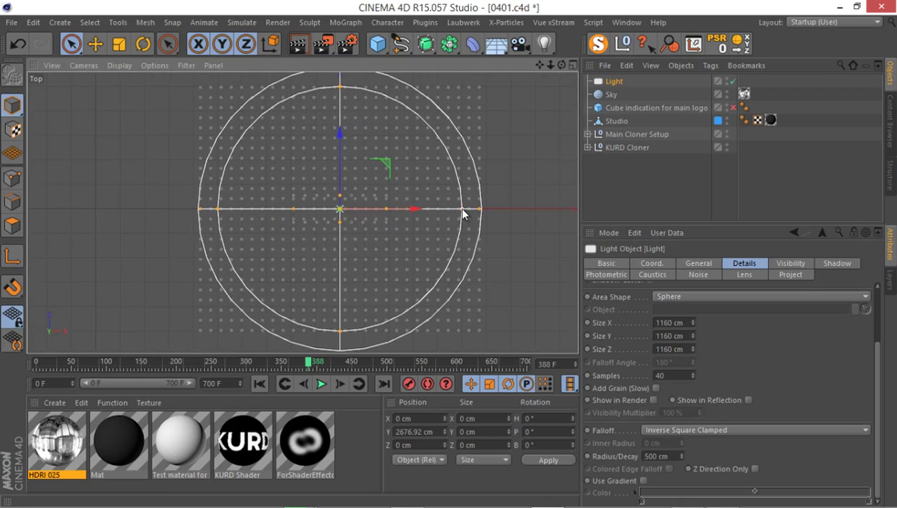
pyautogui.moveTo(460, 209); pyautogui.dragTo(428, 210)
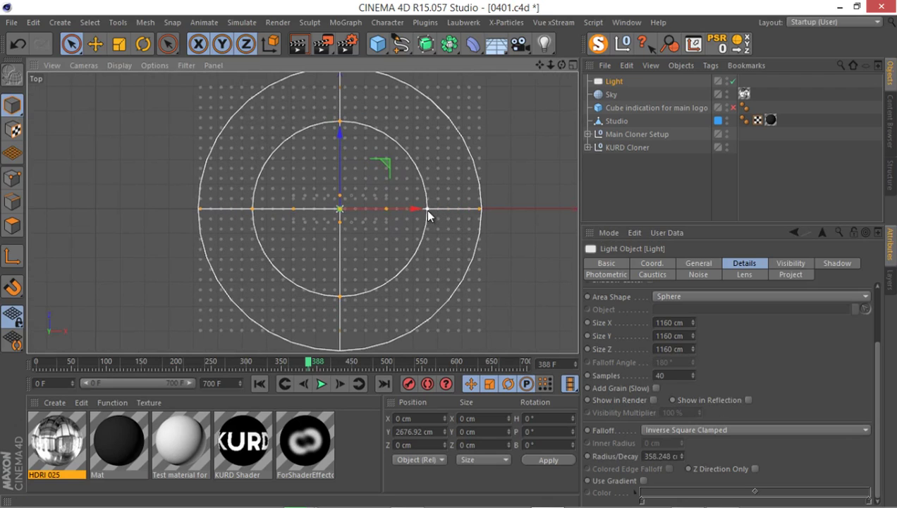
pyautogui.scroll(-8, 329, 289)
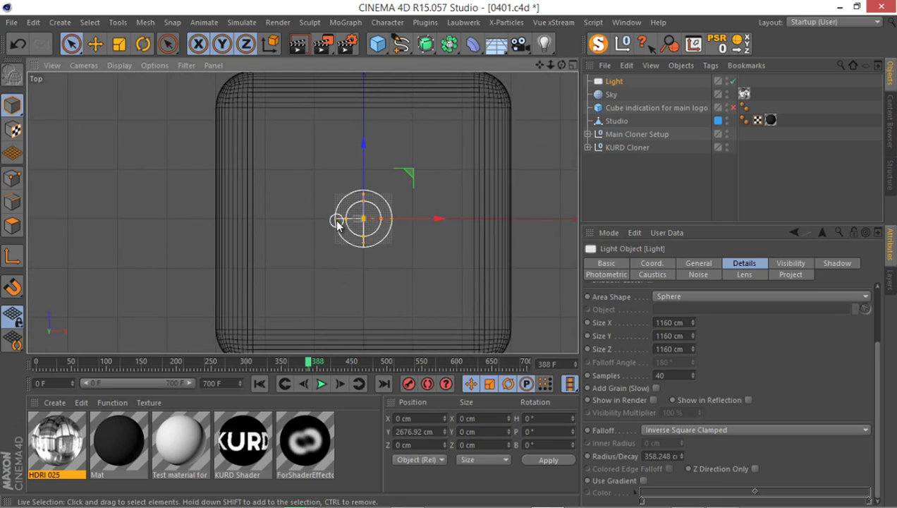
# Set the light's outer radius to 2000 cm, making a 4000 cm sphere
pyautogui.keyDown('shift'); pyautogui.click(334, 224); pyautogui.keyUp('shift')
pyautogui.scroll(2, 335, 225)
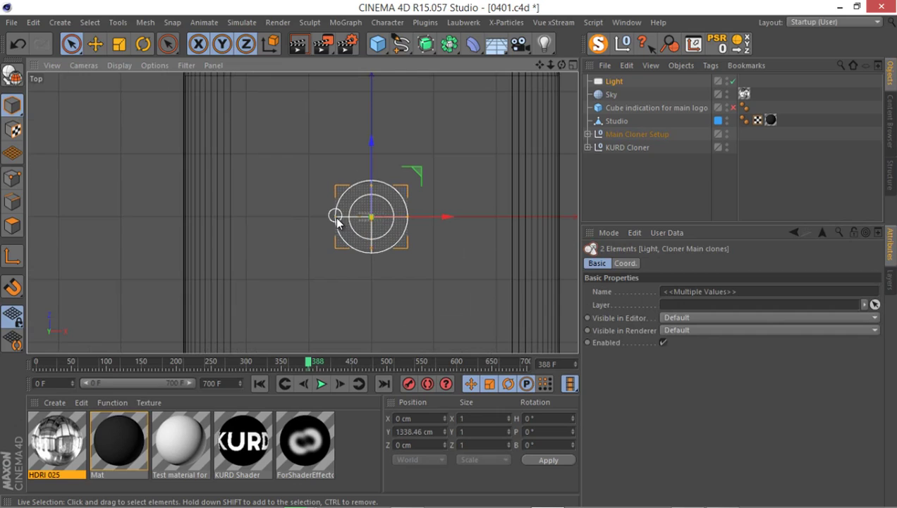
pyautogui.click(96, 44)
pyautogui.keyDown('ctrl'); pyautogui.click(605, 134); pyautogui.keyUp('ctrl')
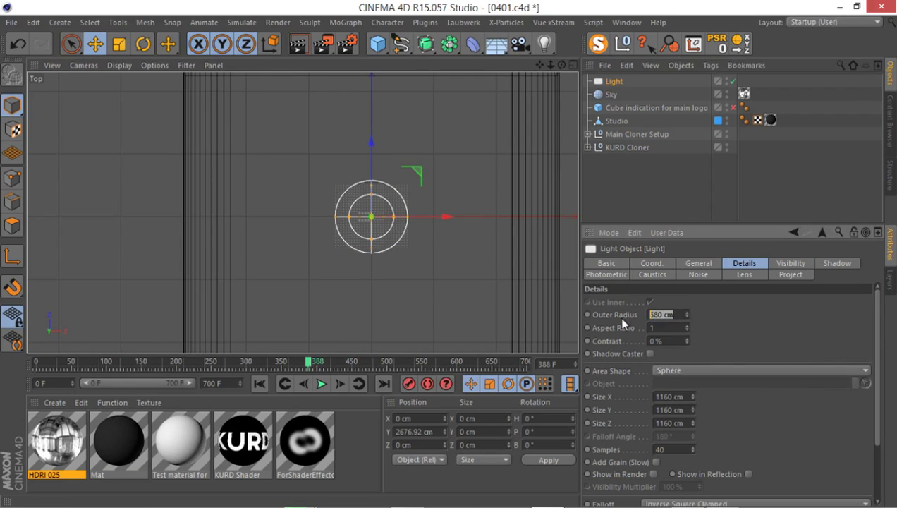
pyautogui.write('2000')
pyautogui.press('Return')
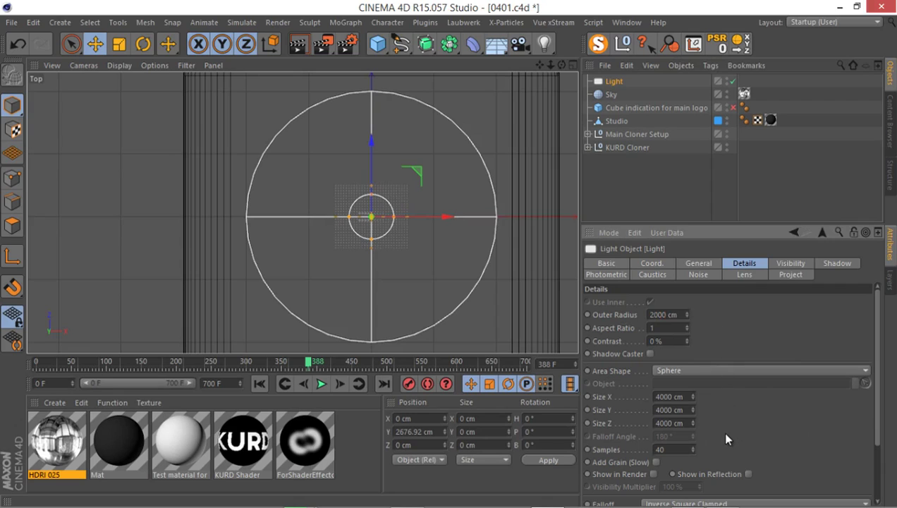
# Enlarge the falloff radius/decay to about 4039 cm
pyautogui.moveTo(720, 430); pyautogui.dragTo(747, 318, button='middle')
pyautogui.moveTo(681, 459)
pyautogui.mouseDown()
pyautogui.moveTo(688, 421)
pyautogui.moveTo(682, 455)
pyautogui.mouseUp()
pyautogui.scroll(-5, 303, 165)
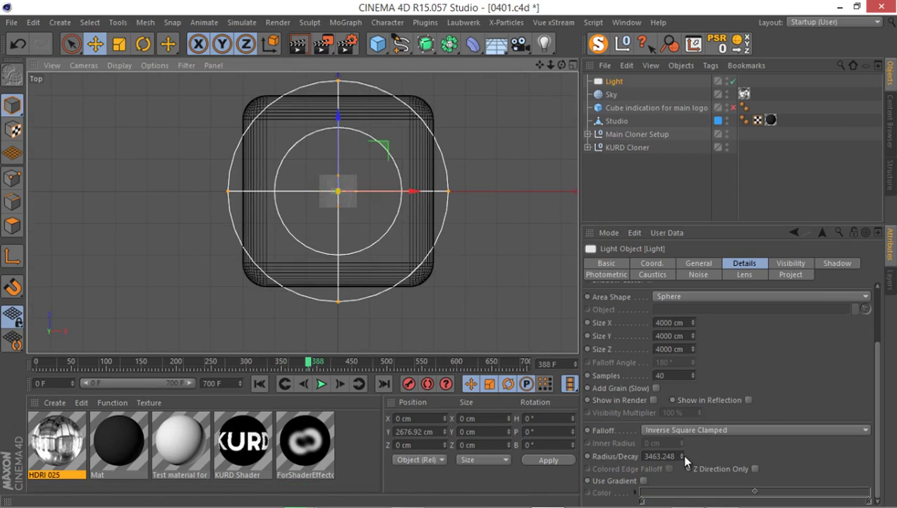
pyautogui.moveTo(677, 455); pyautogui.dragTo(679, 450)
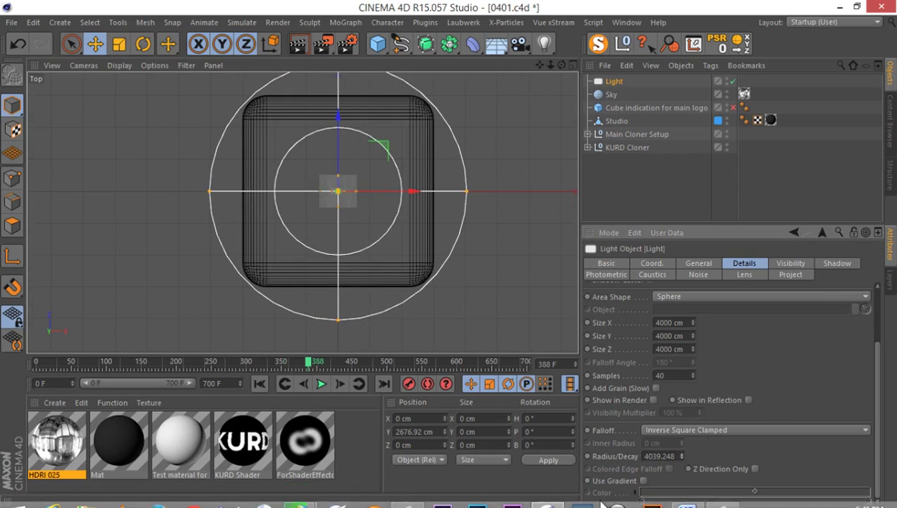
# Raise the light in the Perspective view to Y 2919 cm
pyautogui.middleClick(308, 171)
pyautogui.middleClick(198, 171)
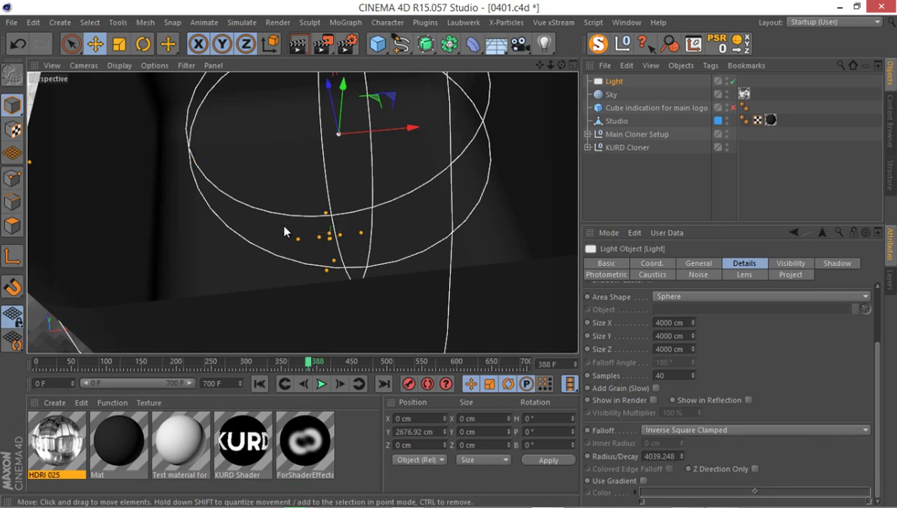
pyautogui.keyDown('alt'); pyautogui.moveTo(270, 245); pyautogui.dragTo(309, 201); pyautogui.keyUp('alt')
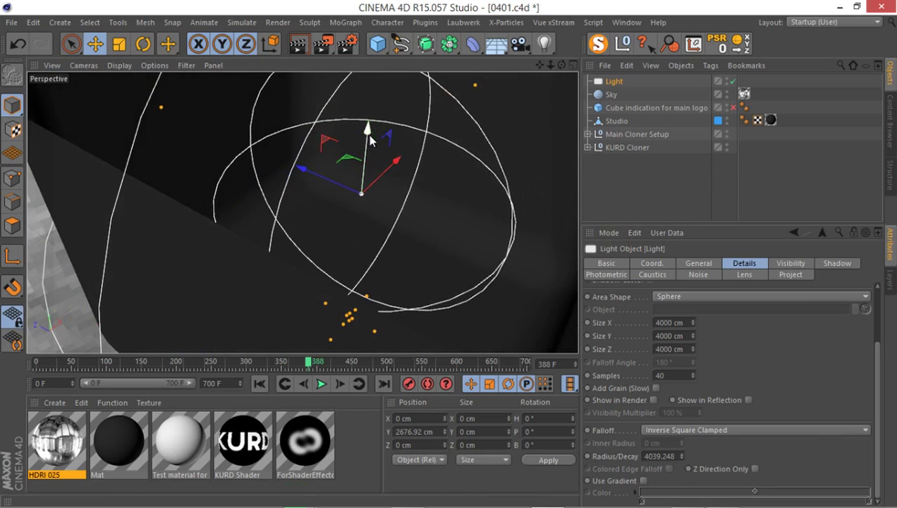
pyautogui.moveTo(367, 134); pyautogui.dragTo(548, 284)
# Set the light's shadow type to Area
pyautogui.click(835, 264)
pyautogui.click(680, 303)
pyautogui.click(681, 354)
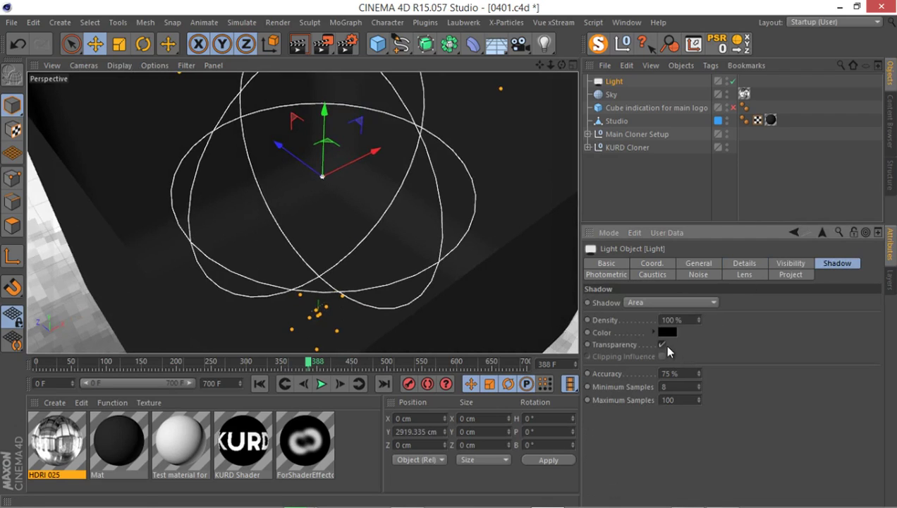
# Choose the Physical renderer in Render Settings and move the window aside
pyautogui.click(348, 44)
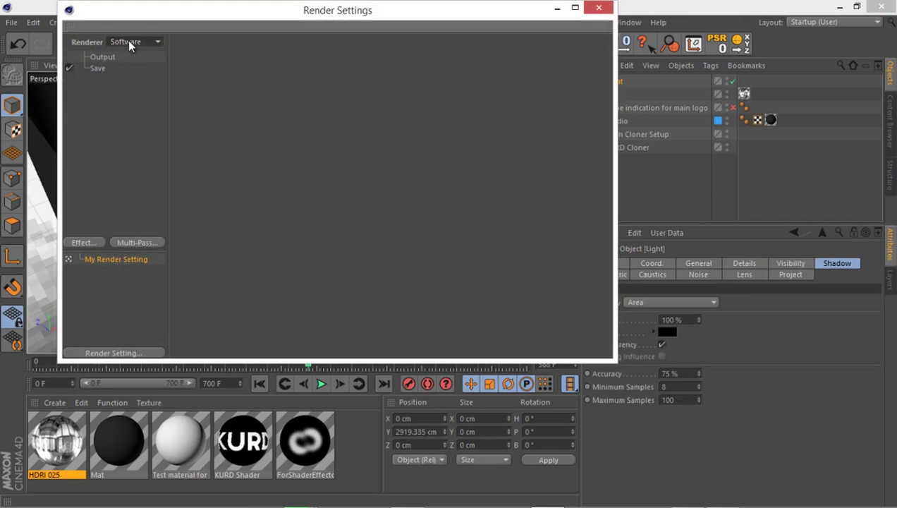
pyautogui.click(129, 42)
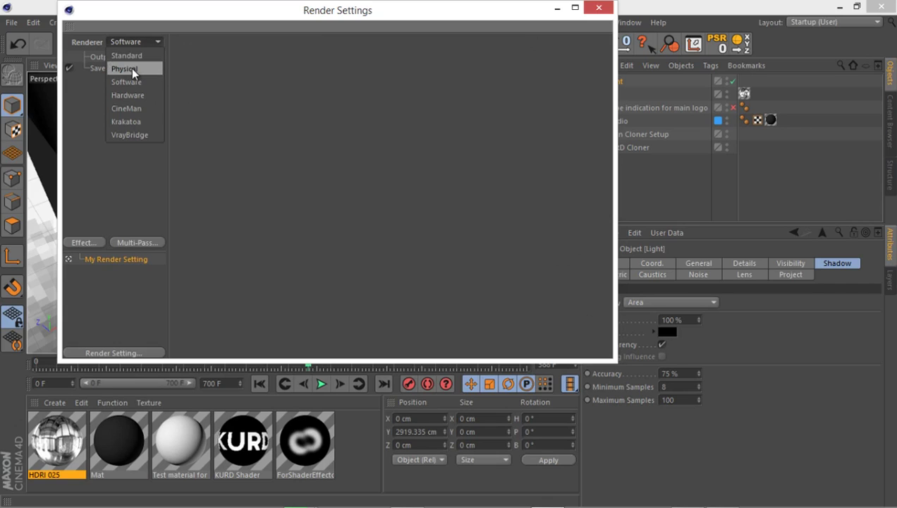
pyautogui.click(133, 71)
pyautogui.moveTo(200, 28); pyautogui.dragTo(247, 53)
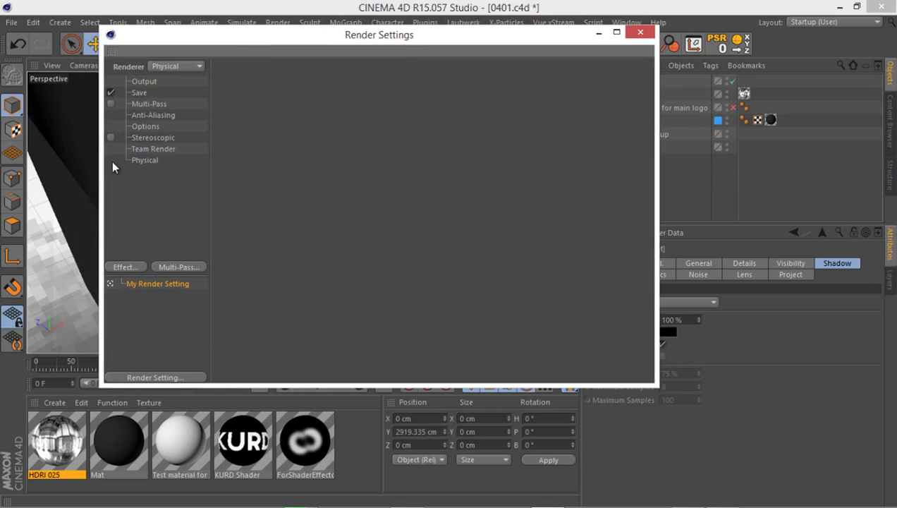
# Add Global Illumination with Irradiance Cache (Legacy) primary and Light Mapping secondary
pyautogui.rightClick(160, 187)
pyautogui.click(204, 327)
pyautogui.click(387, 127)
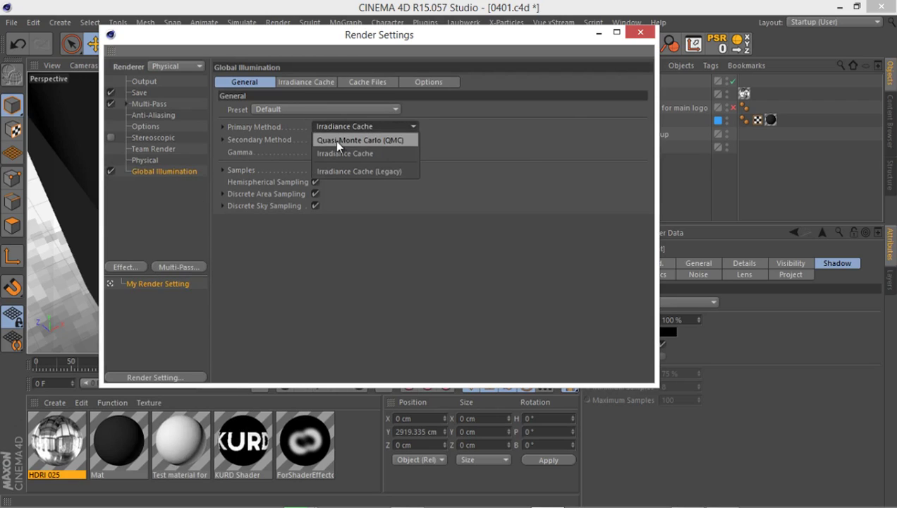
pyautogui.click(429, 123)
pyautogui.click(382, 126)
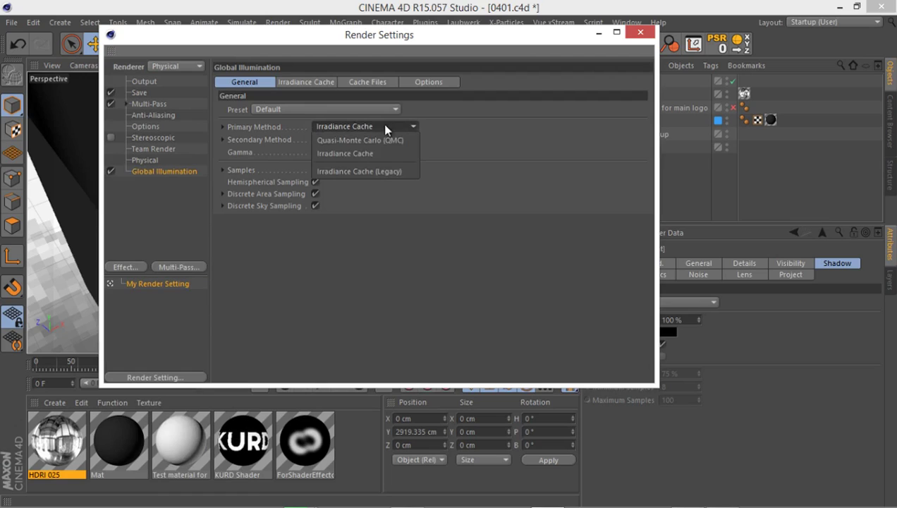
pyautogui.click(378, 172)
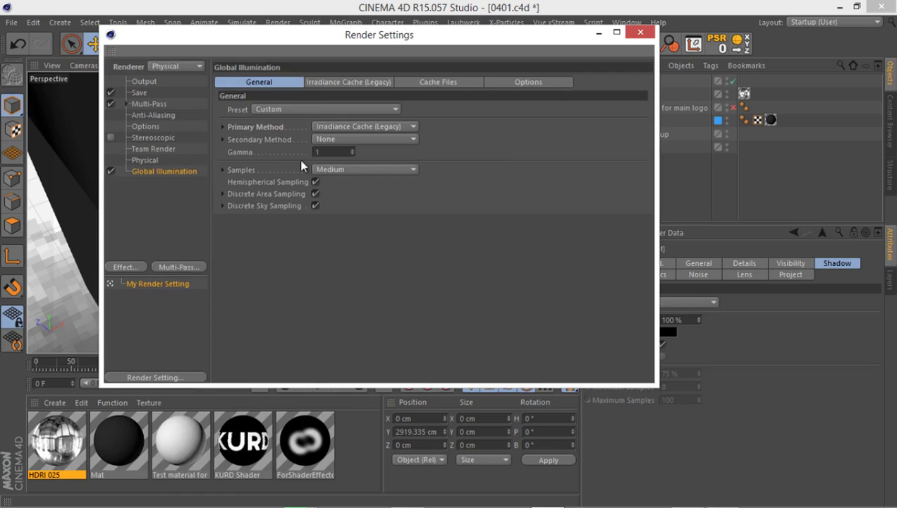
pyautogui.click(354, 139)
pyautogui.click(361, 189)
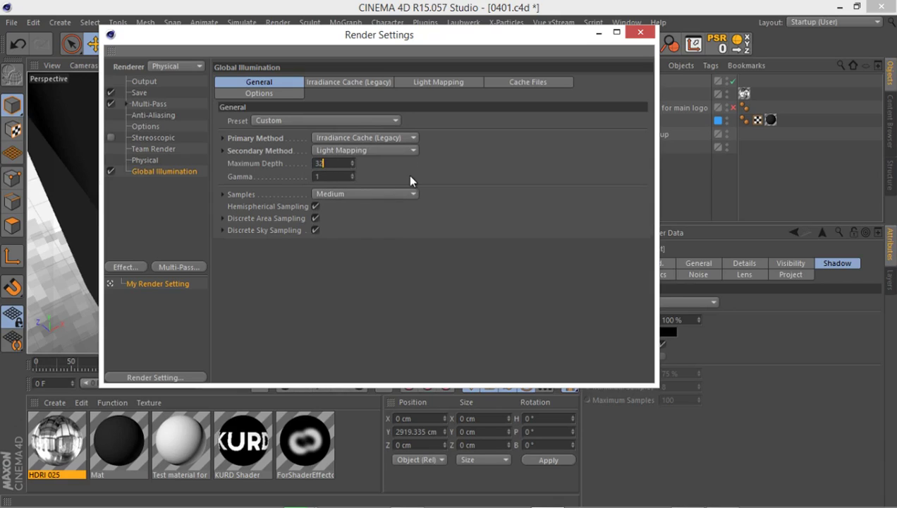
pyautogui.press('Return')
# Set GI samples and record density to Low and Light Mapping path count to 3000
pyautogui.click(350, 195)
pyautogui.click(341, 230)
pyautogui.click(320, 84)
pyautogui.click(336, 121)
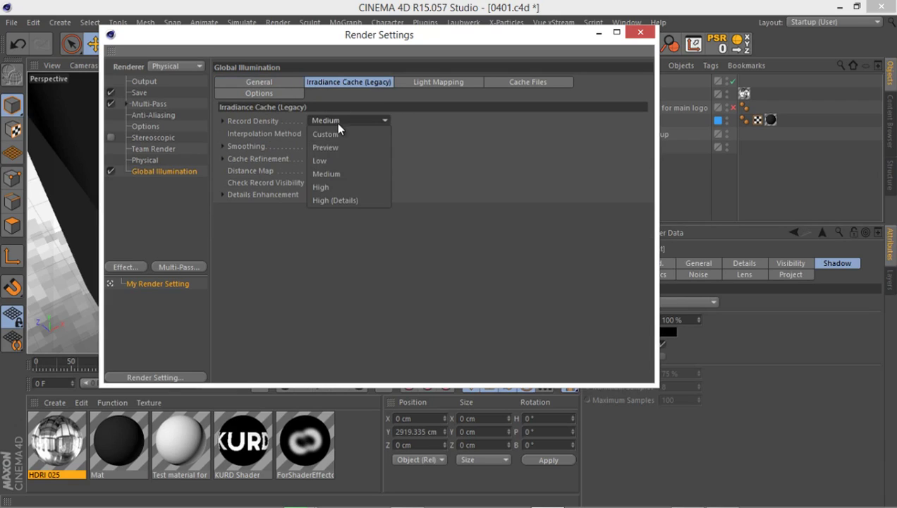
pyautogui.click(339, 161)
pyautogui.click(414, 82)
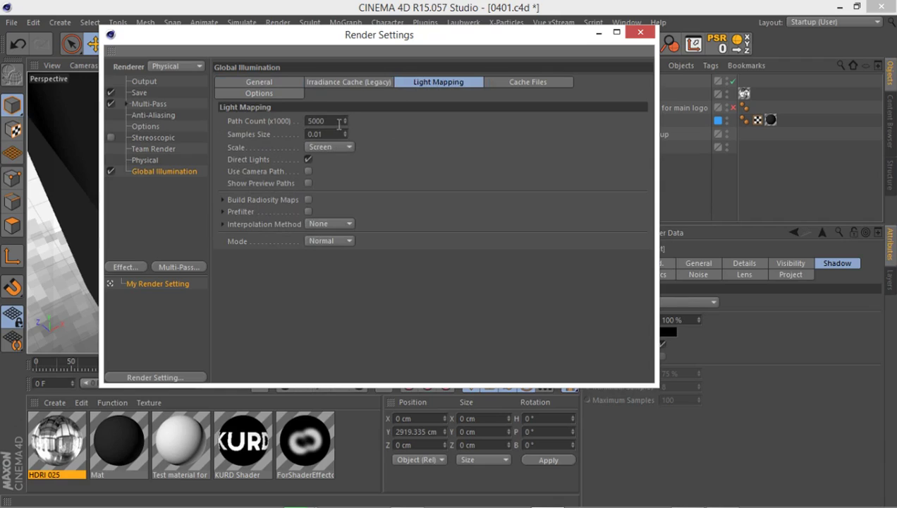
pyautogui.moveTo(344, 122); pyautogui.dragTo(284, 122)
pyautogui.write('3000')
# Add the Ambient Occlusion effect with a Maximum Ray Length of 20 cm
pyautogui.rightClick(171, 206)
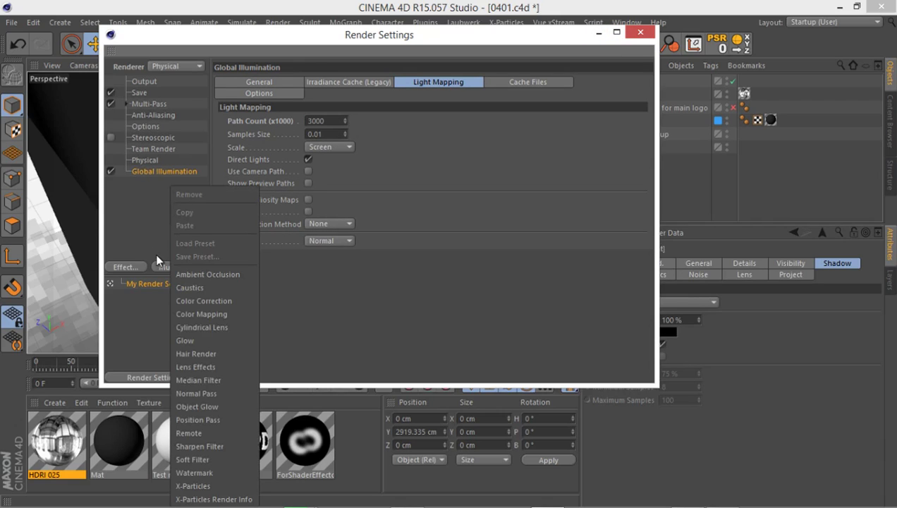
pyautogui.click(192, 273)
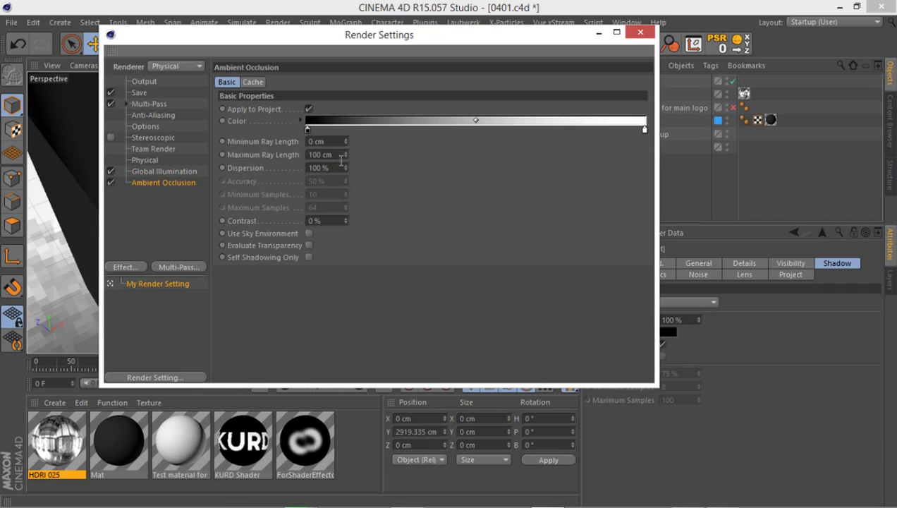
pyautogui.moveTo(339, 156); pyautogui.dragTo(293, 167)
pyautogui.write('20')
pyautogui.press('Return')
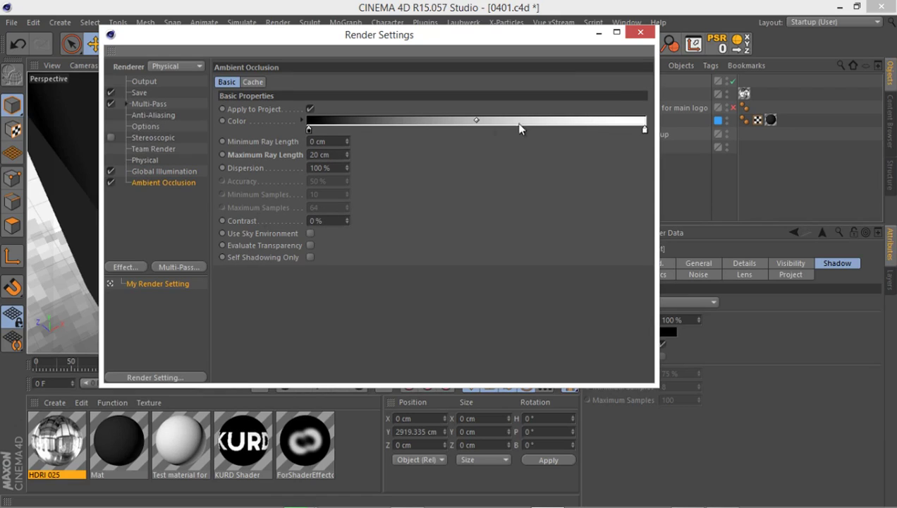
# Review the Physical renderer settings, then close Render Settings
pyautogui.click(145, 161)
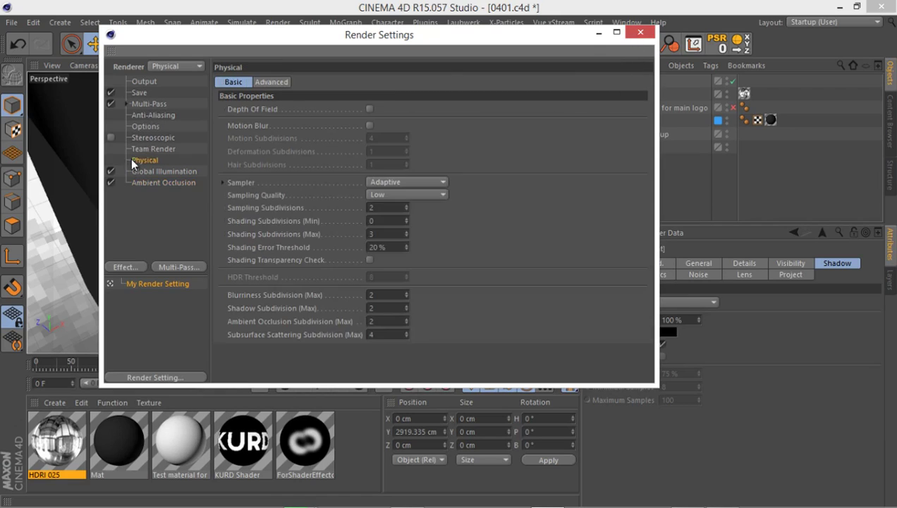
pyautogui.click(639, 32)
pyautogui.keyDown('alt'); pyautogui.moveTo(267, 222); pyautogui.dragTo(175, 262); pyautogui.keyUp('alt')
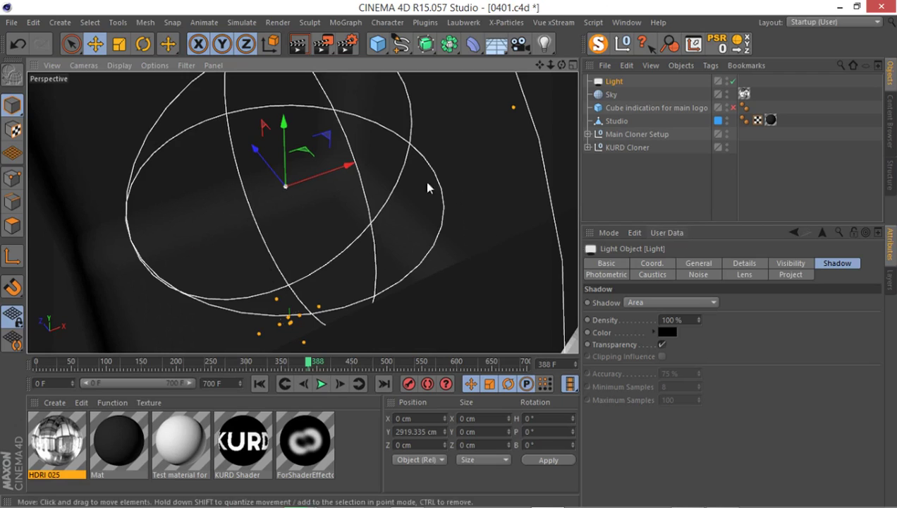
# Set the viewport Level of Detail to High
pyautogui.keyDown('alt'); pyautogui.moveTo(167, 104); pyautogui.dragTo(260, 164); pyautogui.keyUp('alt')
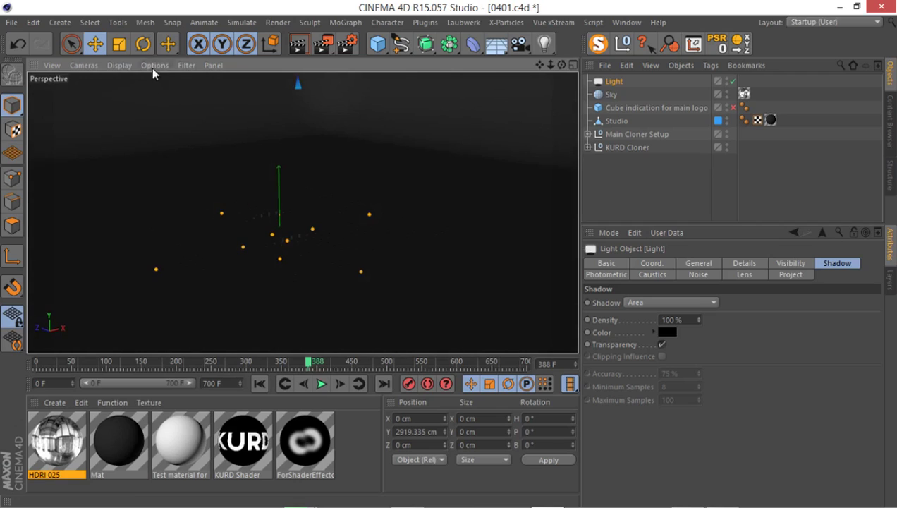
pyautogui.click(154, 65)
pyautogui.moveTo(180, 85)
pyautogui.click(309, 116)
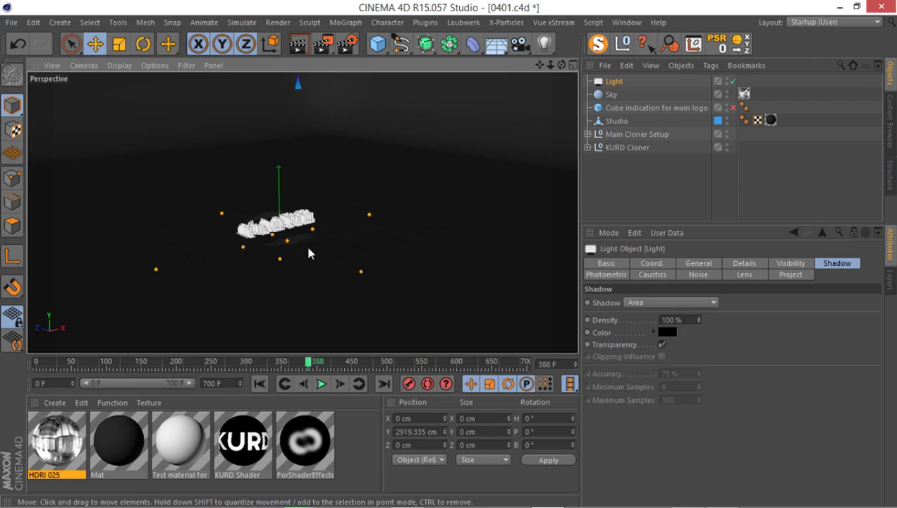
# Orbit and zoom the view until the cylinder logo is framed facing the camera
pyautogui.keyDown('alt'); pyautogui.moveTo(408, 172); pyautogui.dragTo(403, 144); pyautogui.keyUp('alt')
pyautogui.moveTo(435, 112)
pyautogui.keyDown('alt'); pyautogui.mouseDown(button='right')
pyautogui.moveTo(455, 100)
pyautogui.moveTo(427, 129)
pyautogui.mouseUp(button='right'); pyautogui.keyUp('alt')
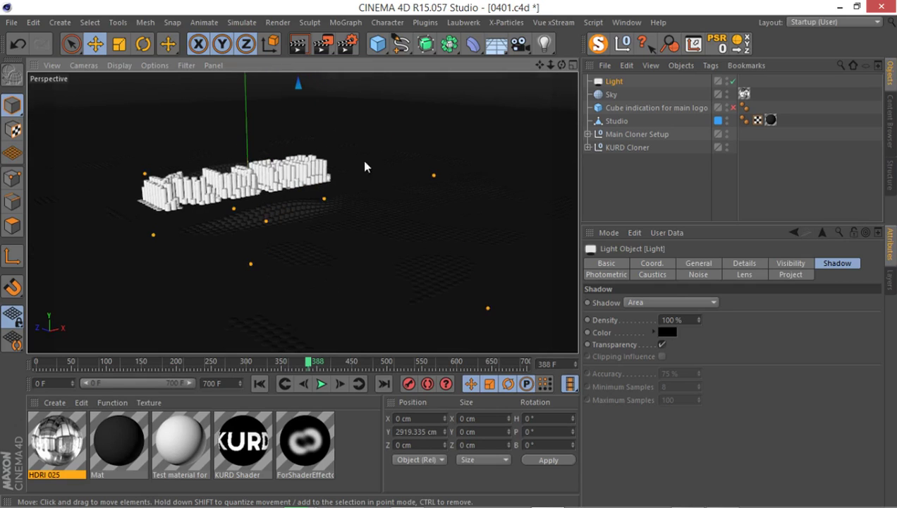
pyautogui.moveTo(391, 166)
pyautogui.keyDown('alt'); pyautogui.mouseDown()
pyautogui.moveTo(416, 158)
pyautogui.moveTo(404, 167)
pyautogui.mouseUp(); pyautogui.keyUp('alt')
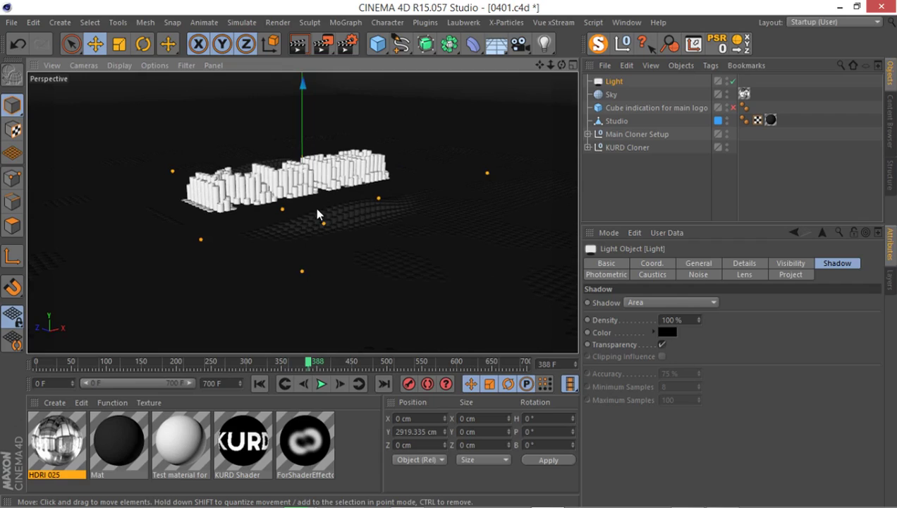
# Render a viewport preview of the logo, select the Studio floor, and render again
pyautogui.click(302, 47)
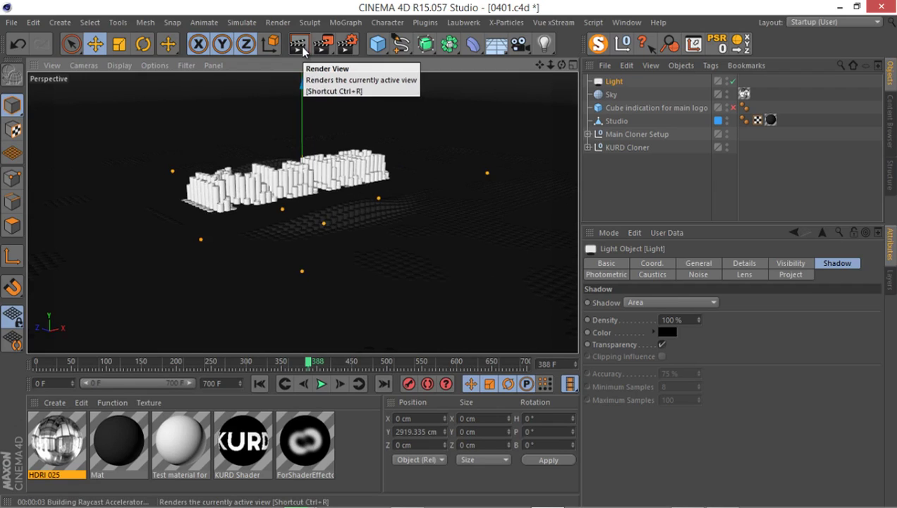
pyautogui.click(310, 110)
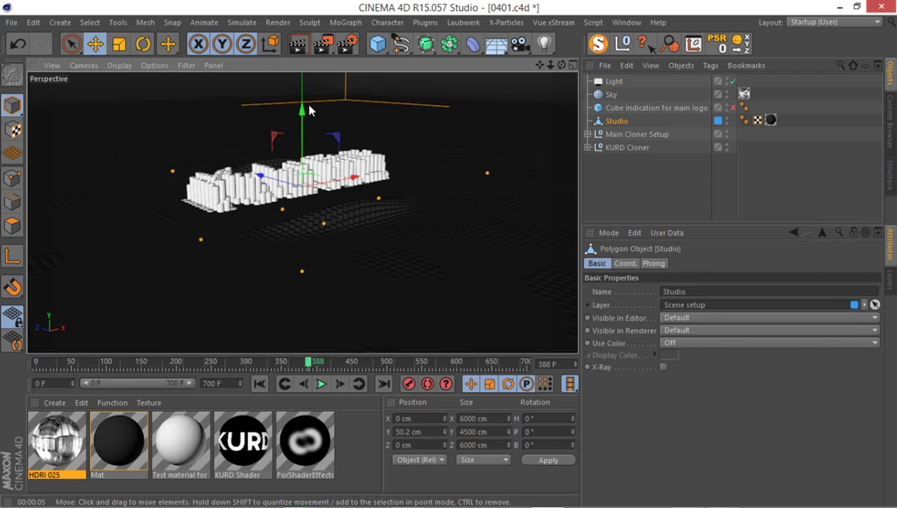
pyautogui.click(296, 45)
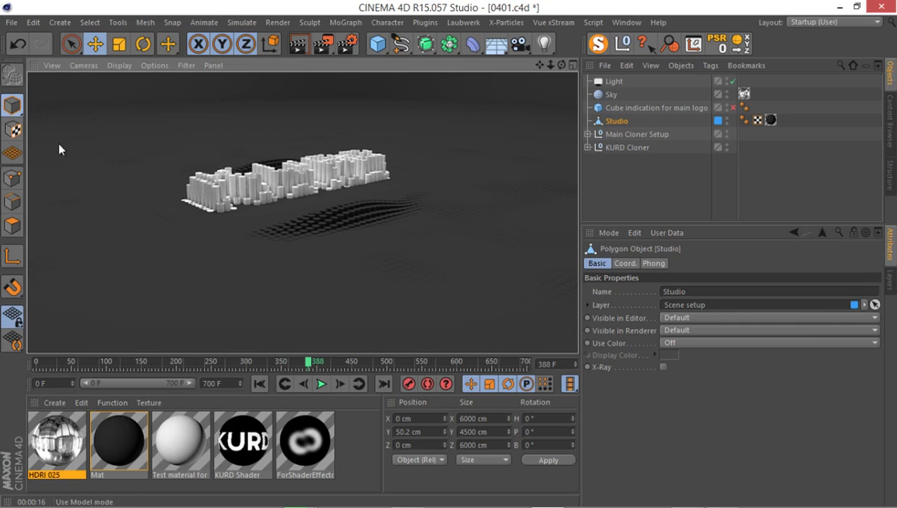
# Clear the preview, jump to frame 348, recentre the logo, and render the view
pyautogui.click(217, 216)
pyautogui.scroll(5, 246, 176)
pyautogui.scroll(3, 243, 181)
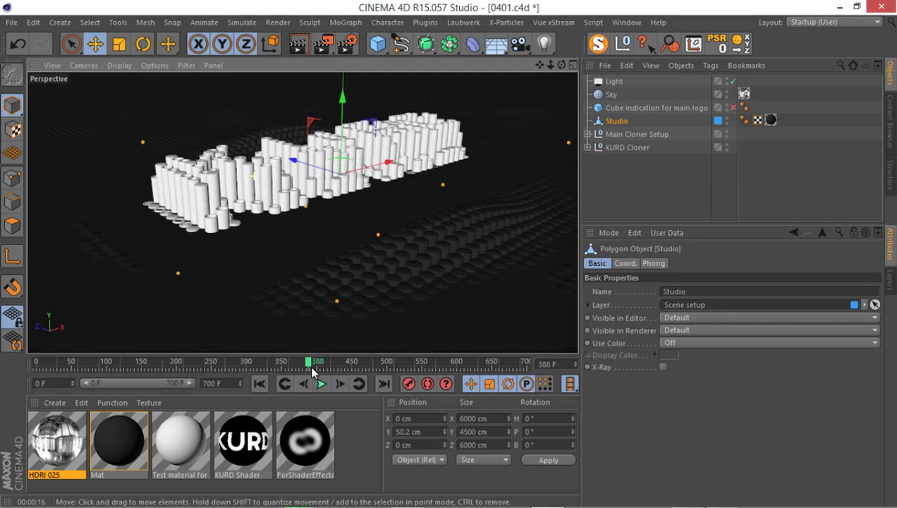
pyautogui.click(281, 363)
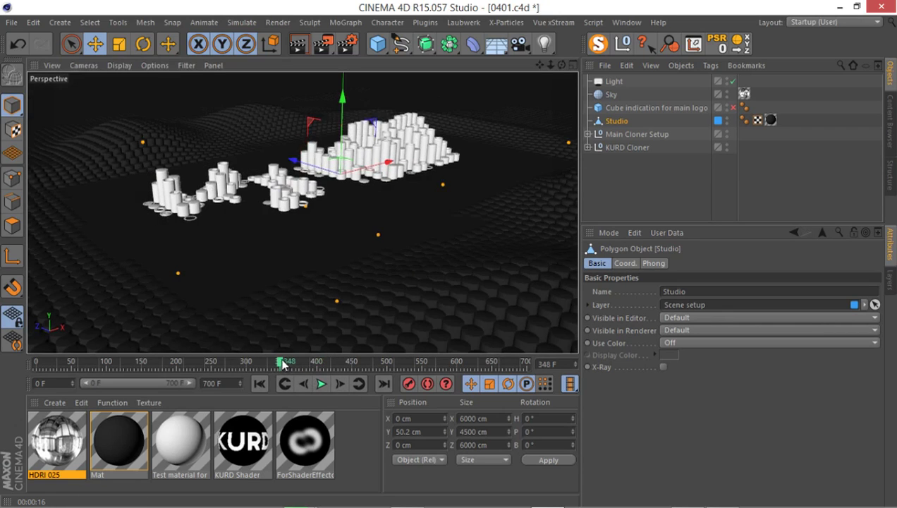
pyautogui.scroll(-2, 296, 289)
pyautogui.keyDown('alt'); pyautogui.moveTo(309, 253); pyautogui.dragTo(301, 248, button='middle'); pyautogui.keyUp('alt')
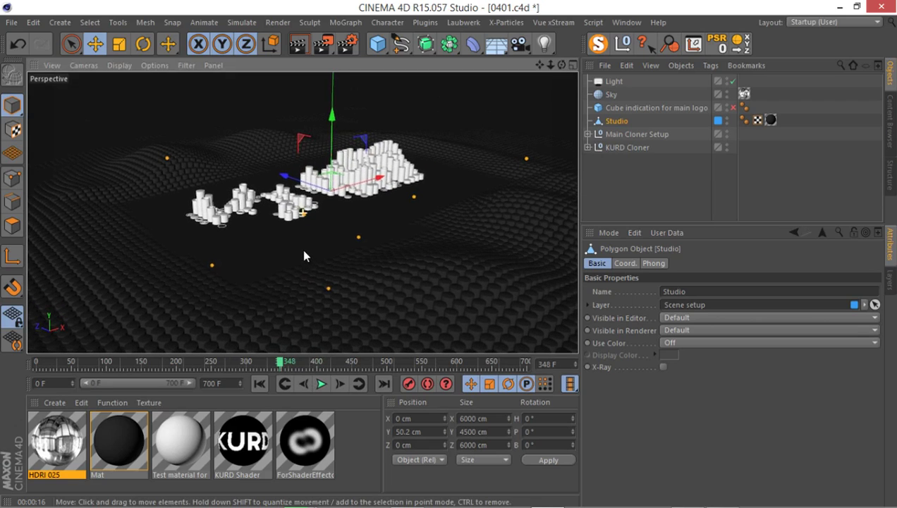
pyautogui.click(297, 44)
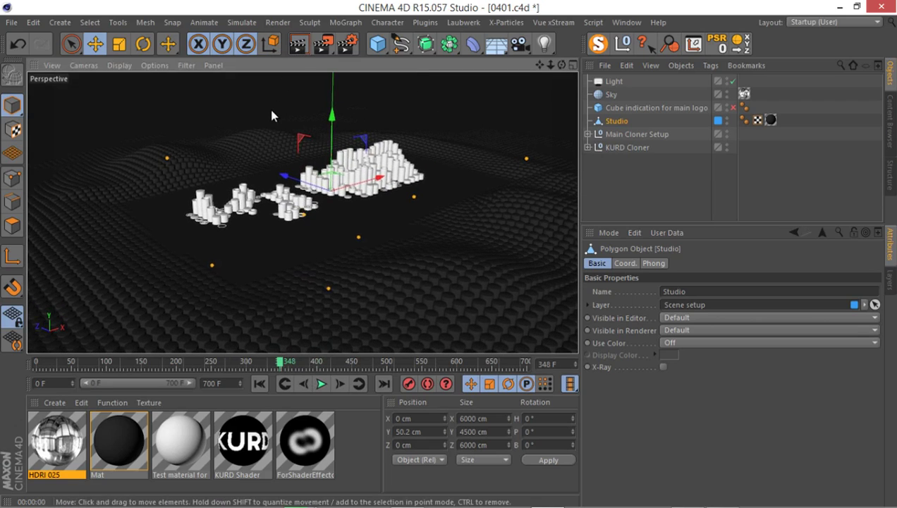